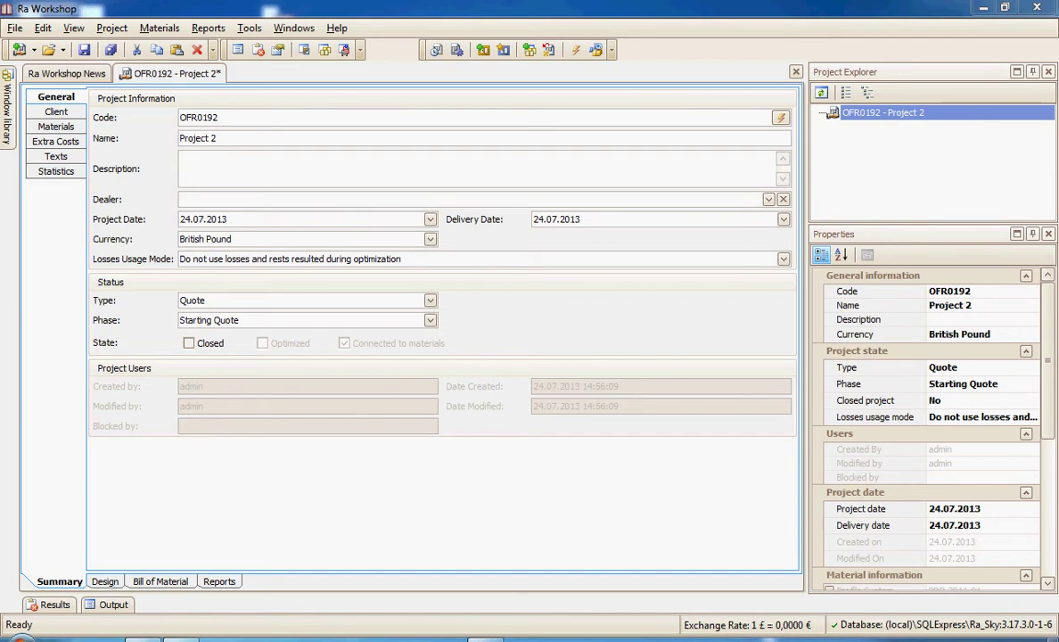
- Slide out the window library panel showing Sash Windows designs 09–12 beside Project 2
mouse_move(6, 103)
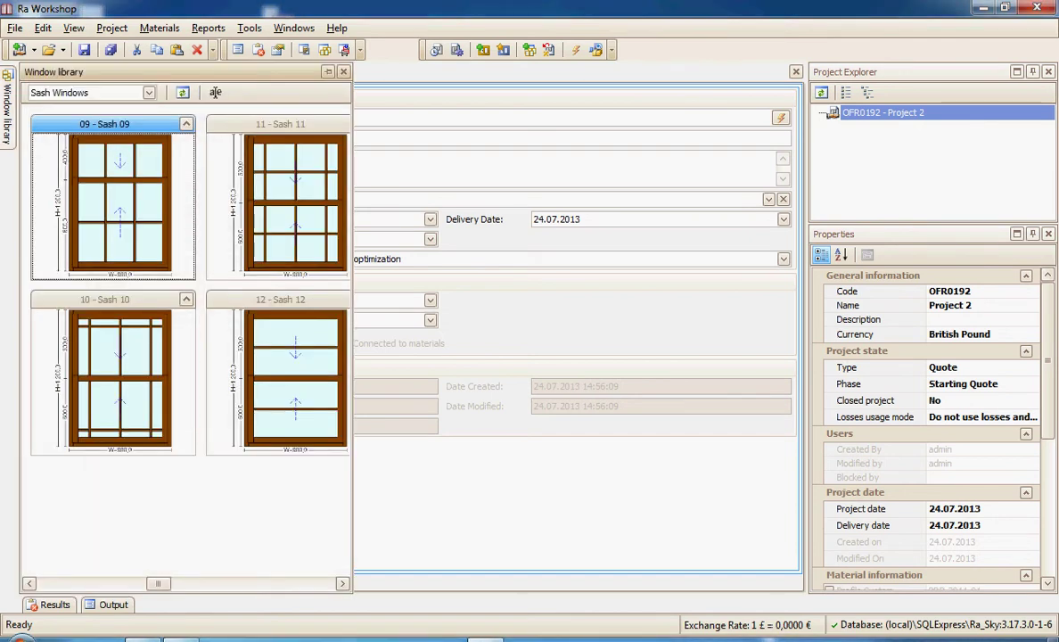
- Browse the Casement Windows designs, then the French Doors designs, in the library
left_click(149, 93)
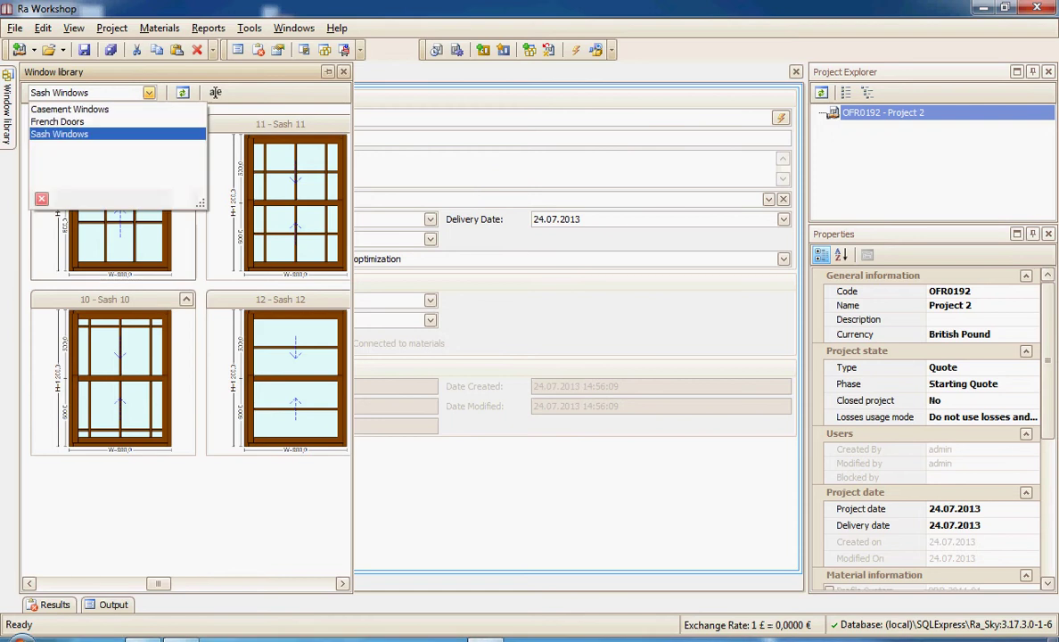
left_click(70, 109)
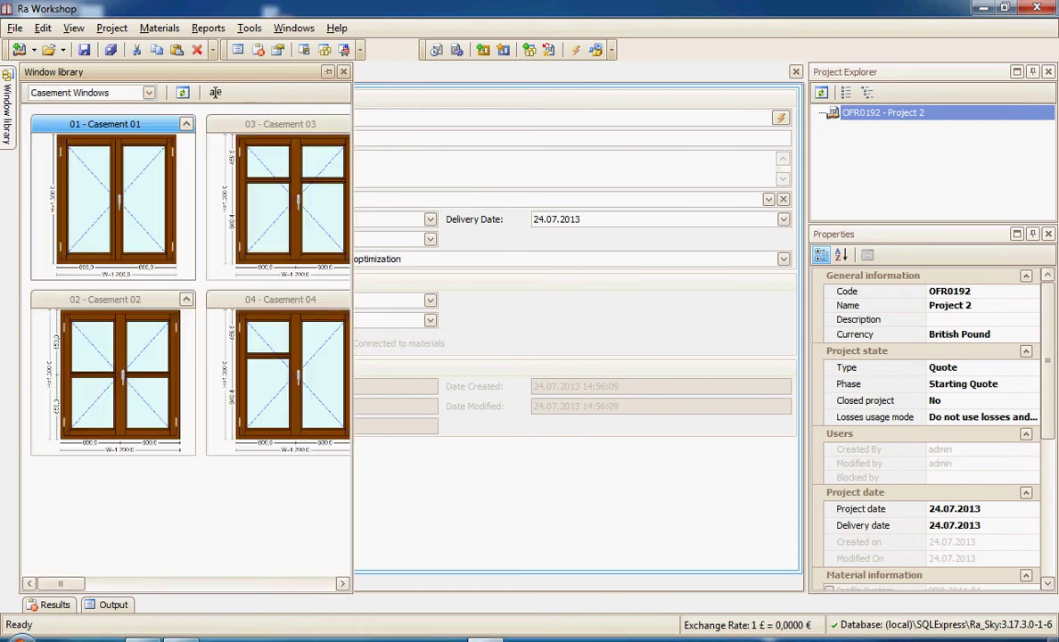
scroll(189, 285, "right", 2)
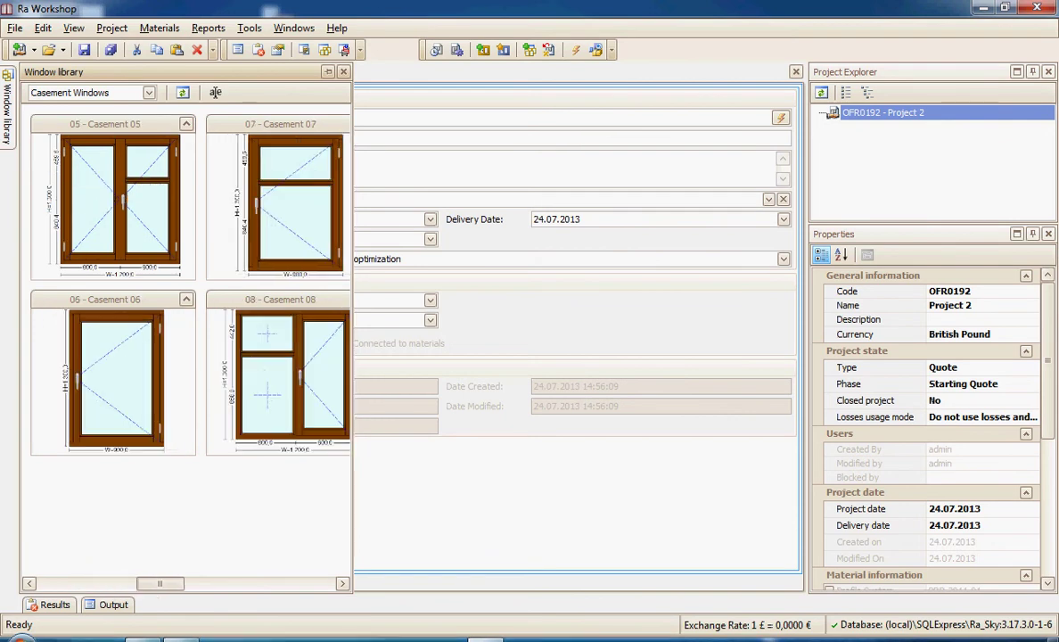
scroll(190, 285, "right", 1)
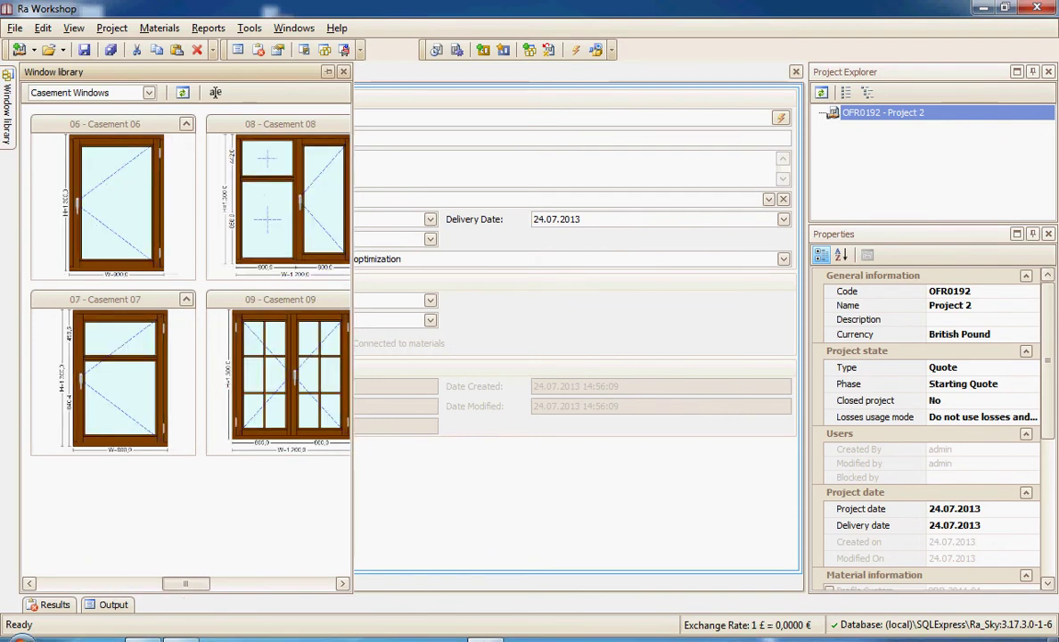
scroll(190, 285, "right", 2)
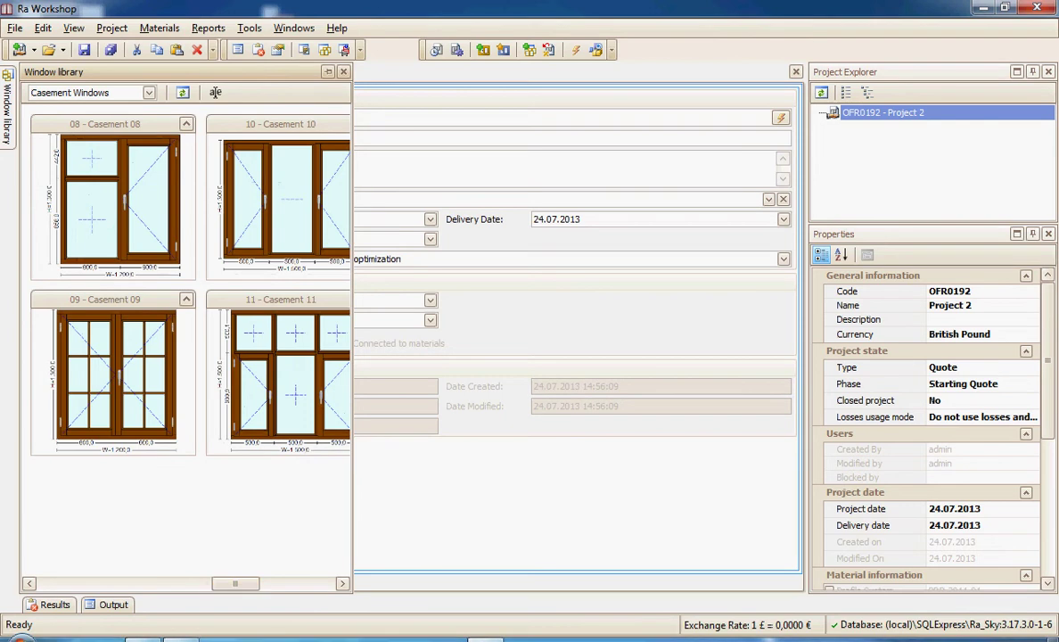
left_click(148, 93)
left_click(57, 114)
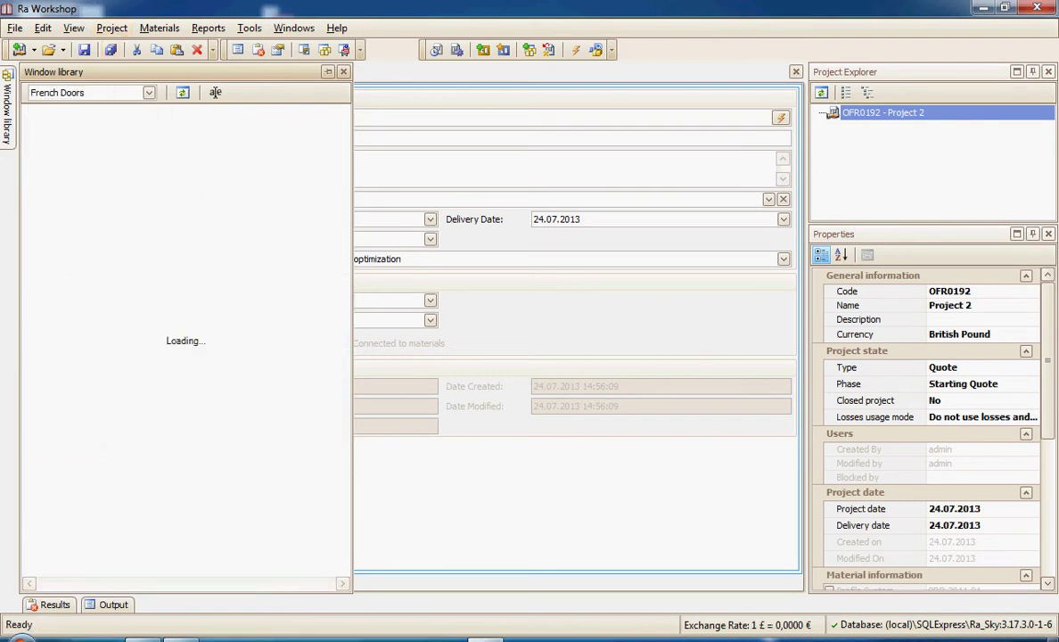
left_click_drag(51, 583, 301, 583)
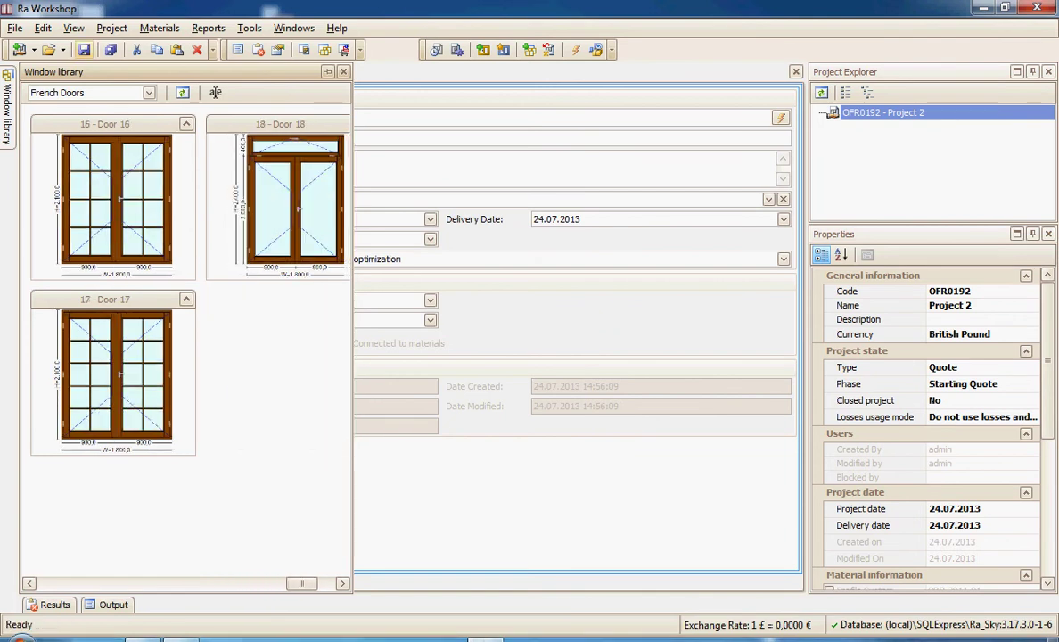
- Look through the Sash Windows designs, then return to the Casement Windows category
left_click(149, 93)
left_click(59, 134)
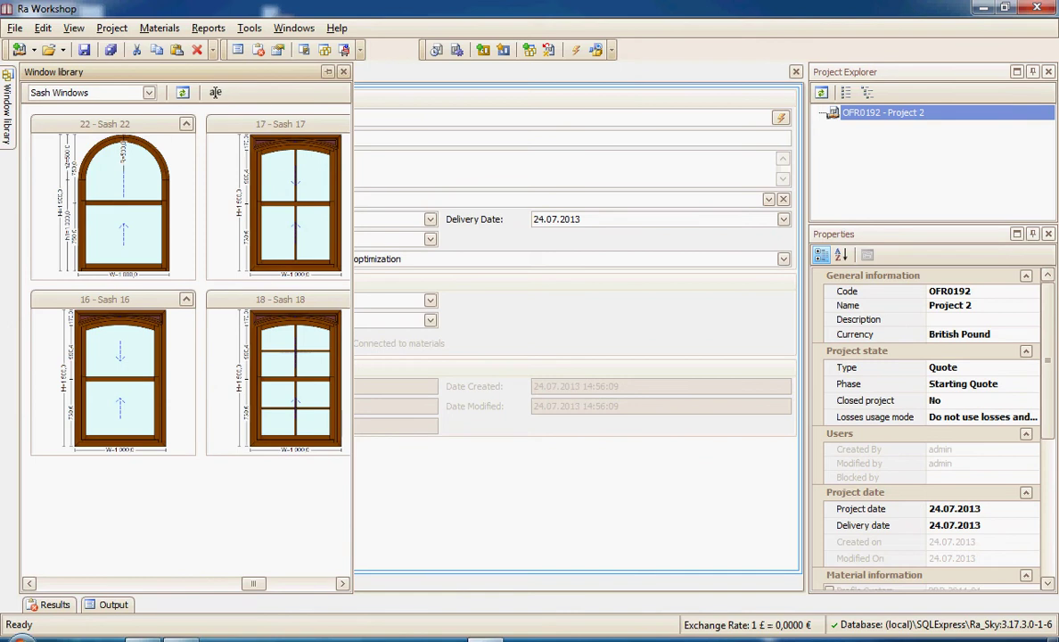
left_click_drag(252, 583, 225, 583)
scroll(195, 542, "left", 5)
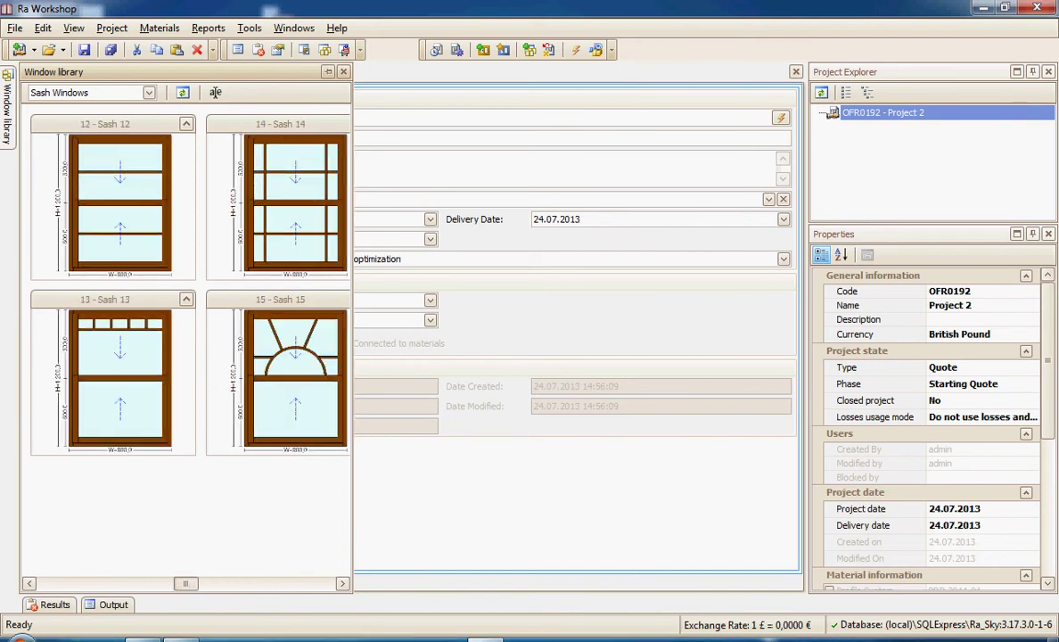
left_click(147, 92)
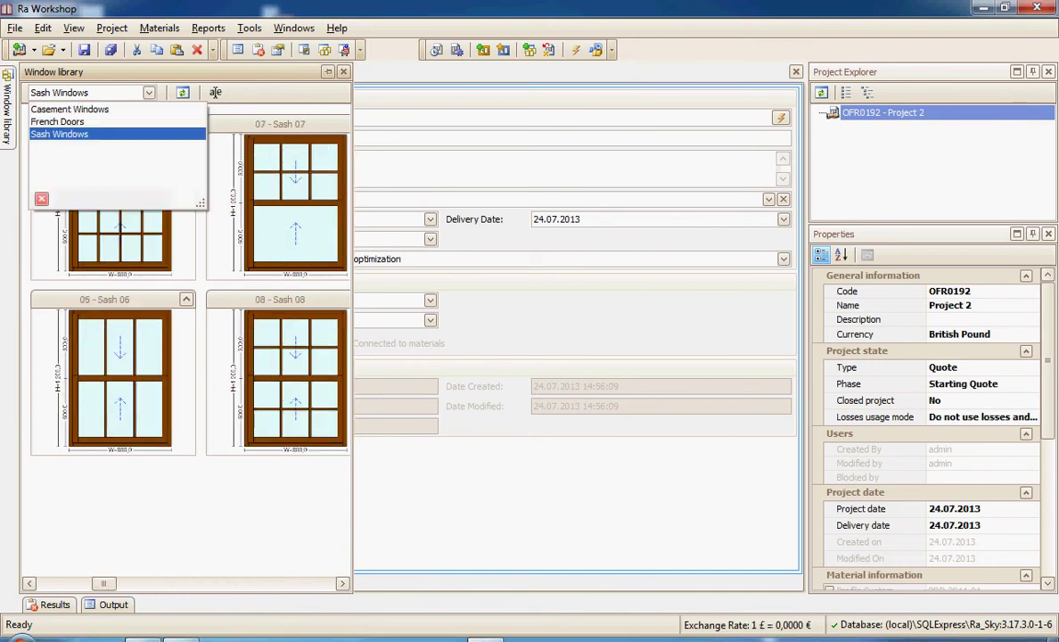
left_click(63, 108)
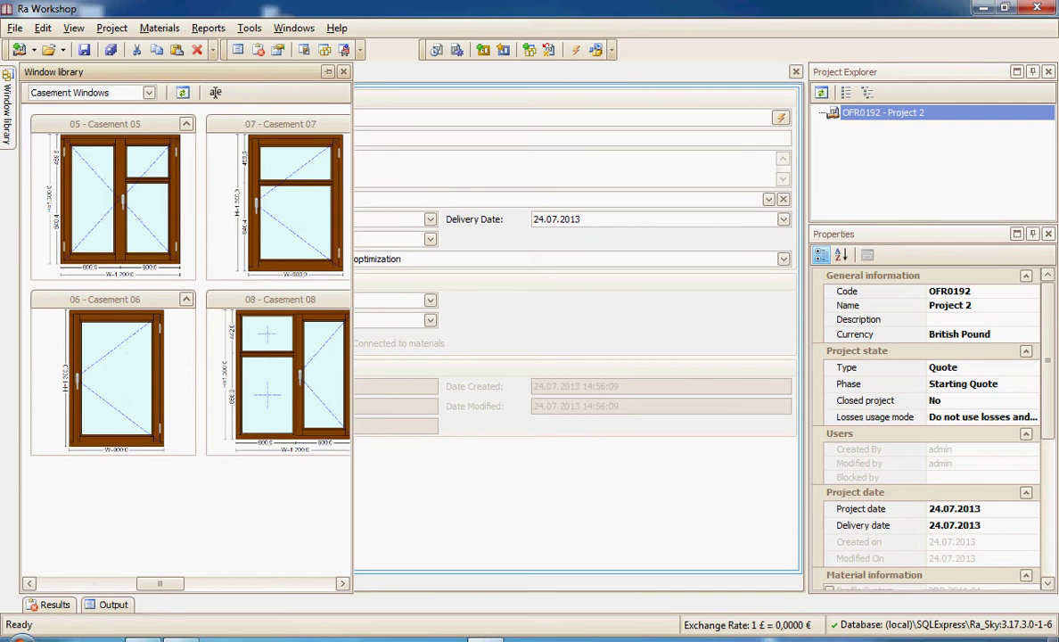
- Add Casement 08 as item 001, sized 1250 wide (625/625) by 1110 high
left_click(280, 375)
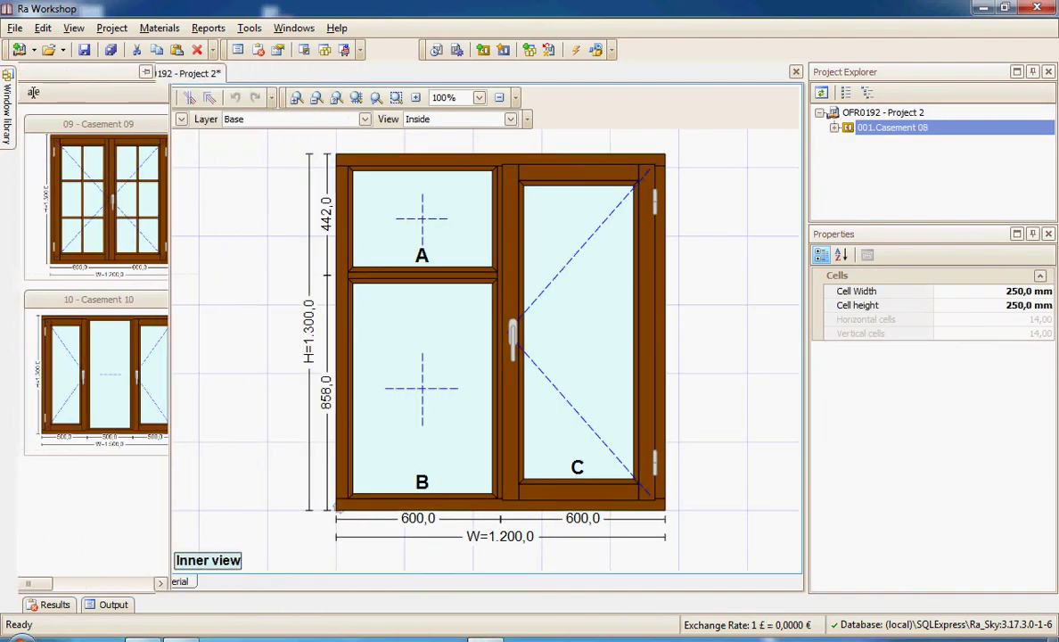
type("25")
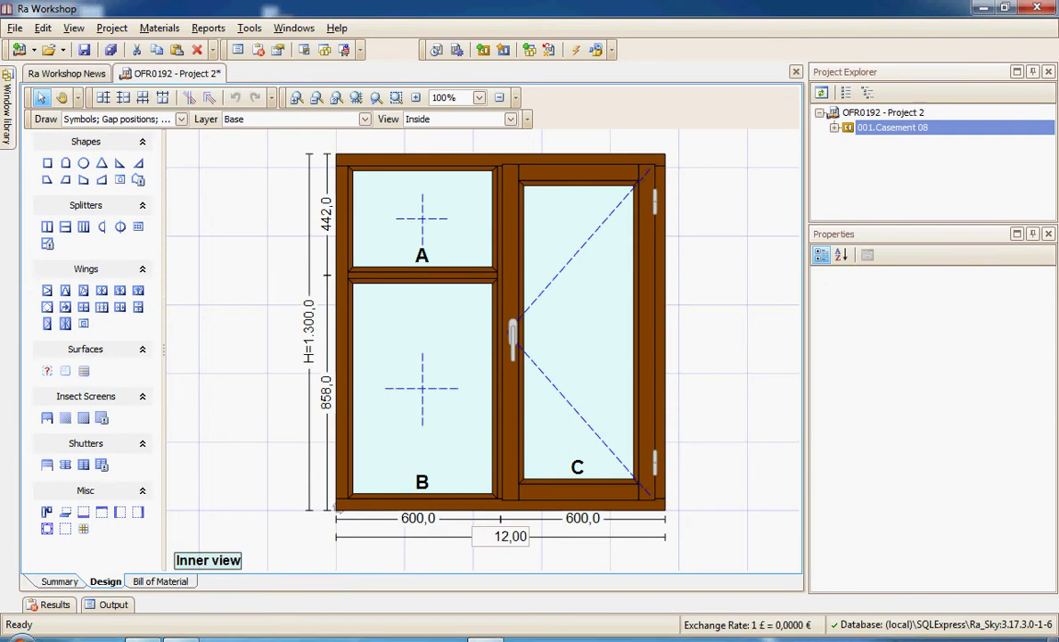
key("Return")
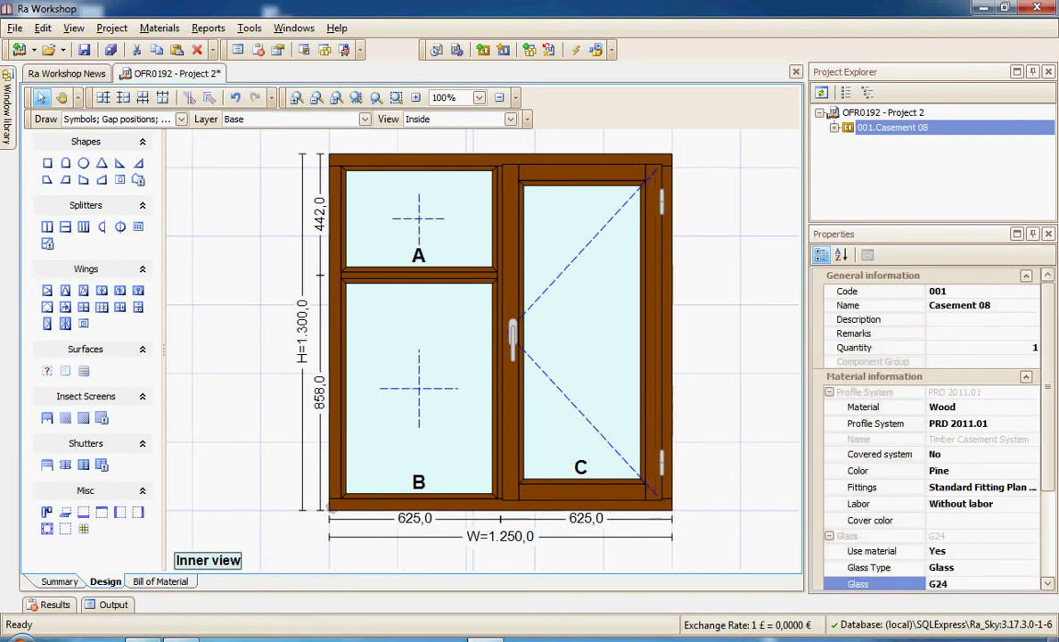
left_click(303, 330)
type("0")
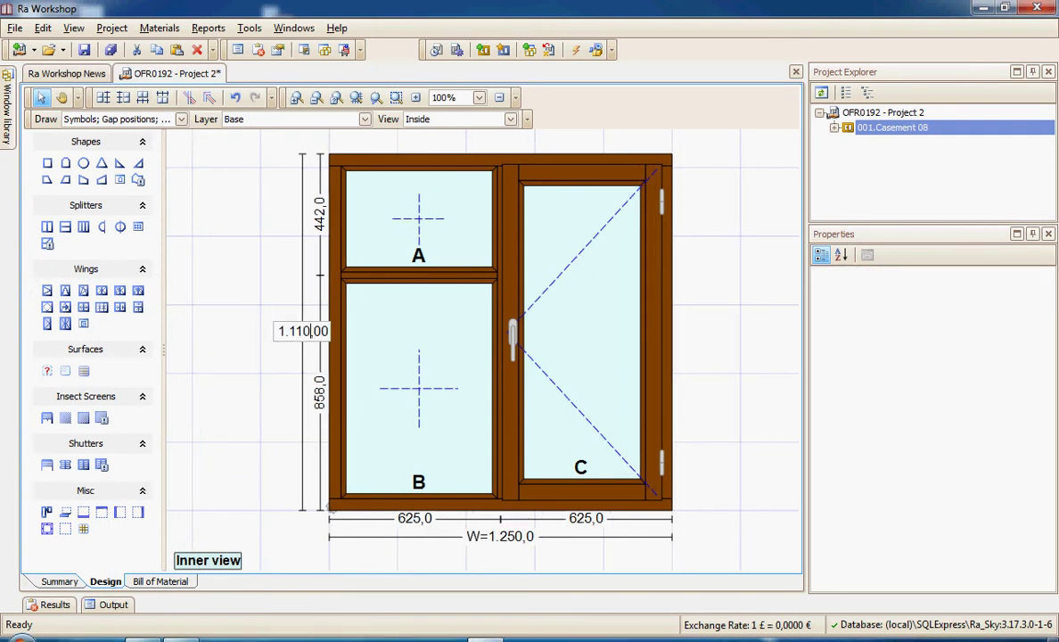
key("Return")
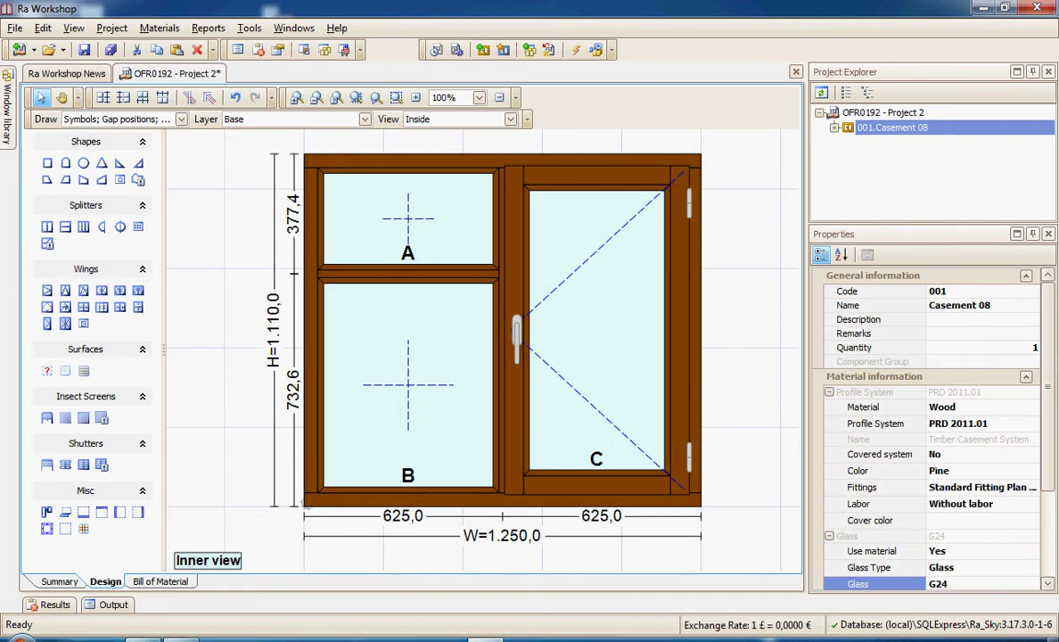
mouse_move(3, 101)
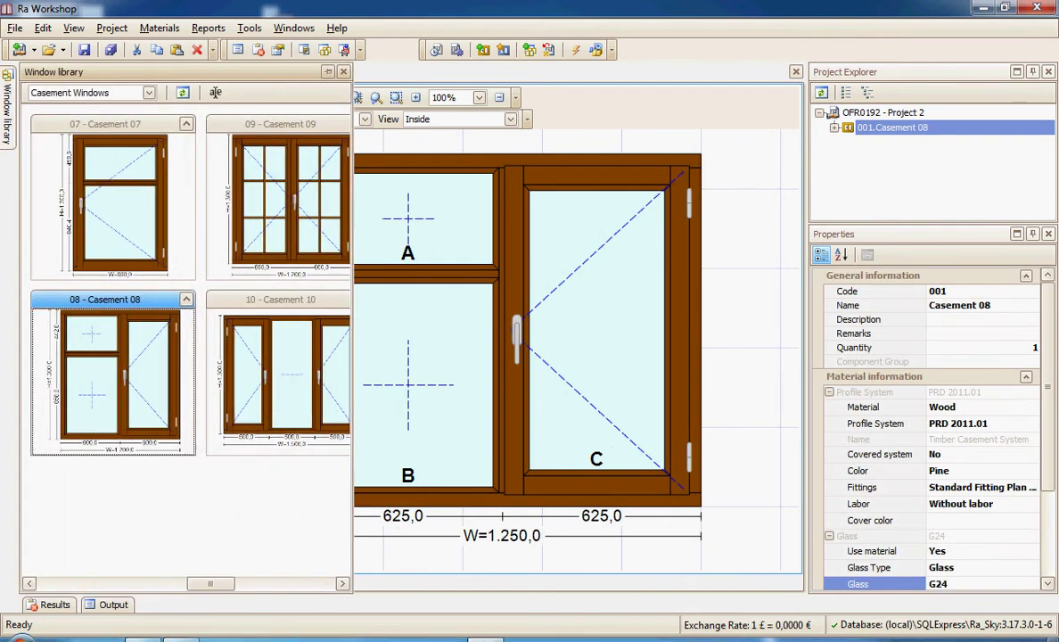
- Add Casement 09 as item 002, sized 1400 wide (700/700) by 1100 high
left_click(280, 196)
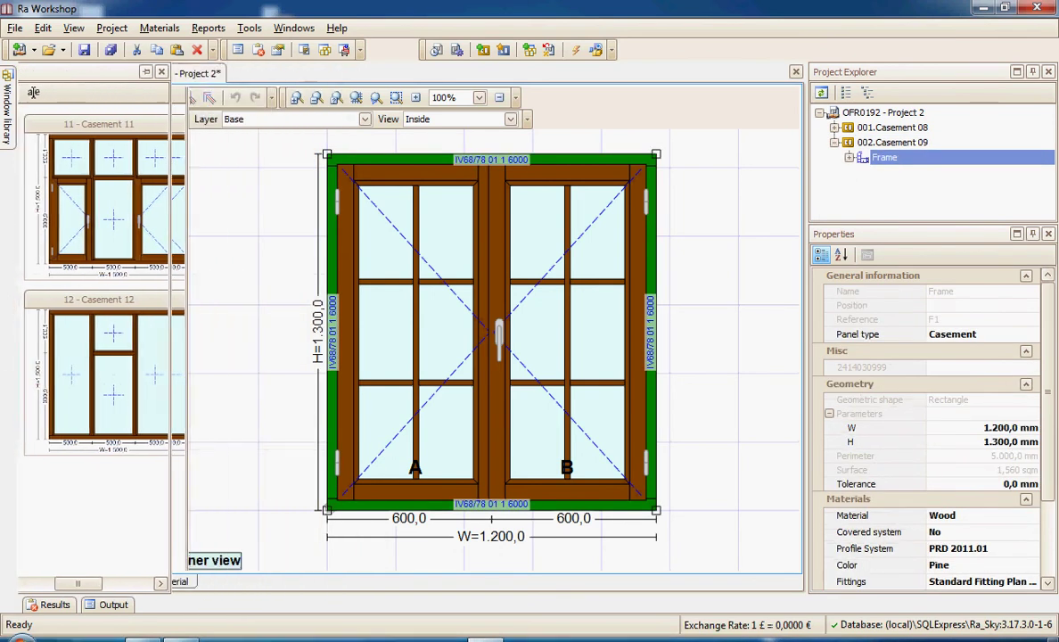
type("1100")
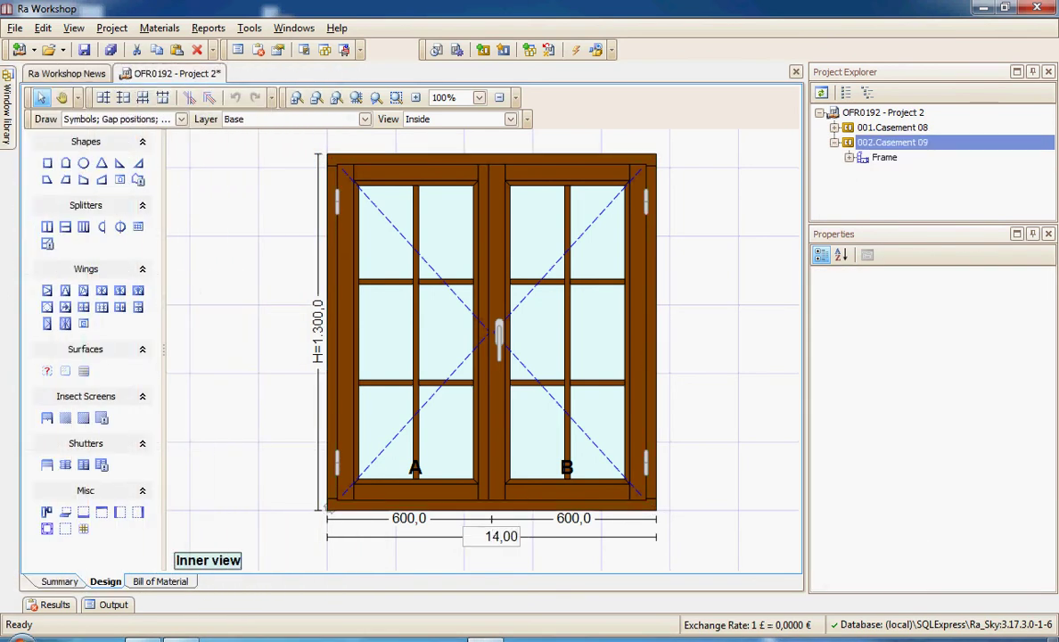
type("00")
key("Return")
key("Tab")
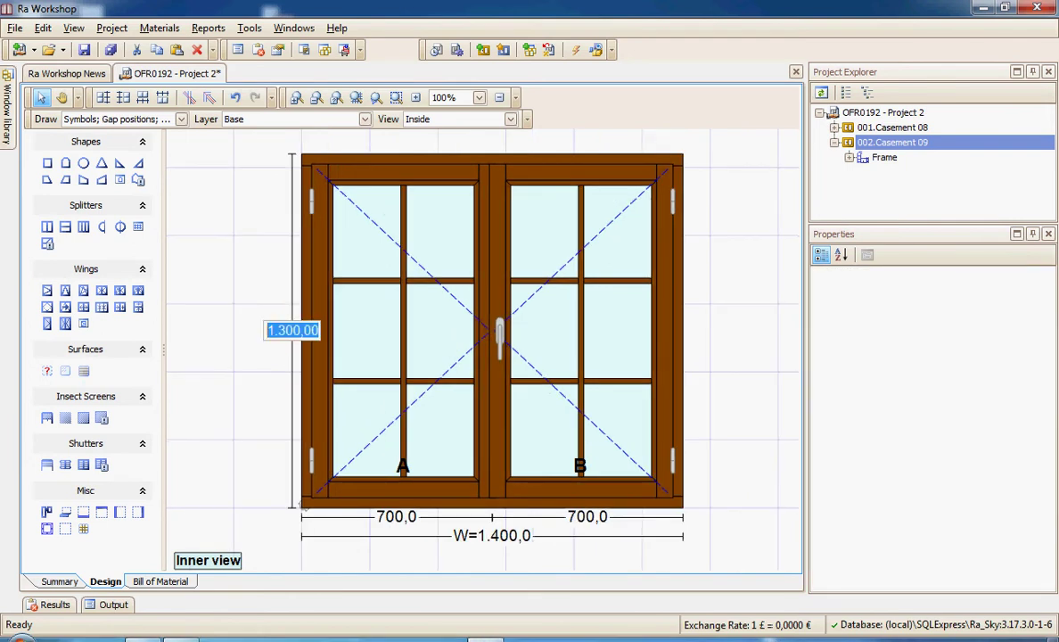
type("110")
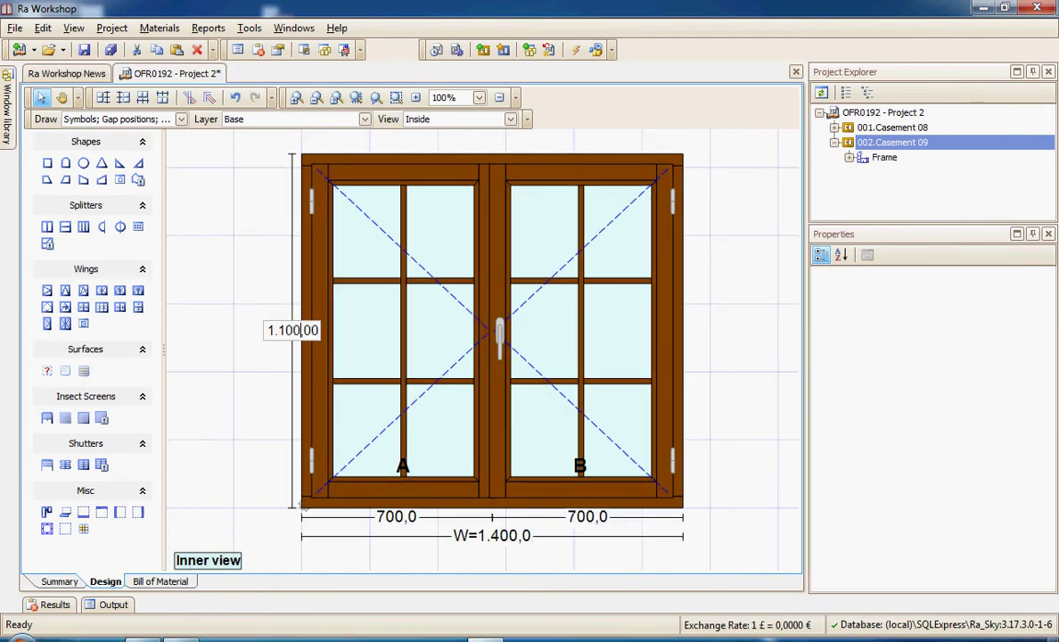
key("Return")
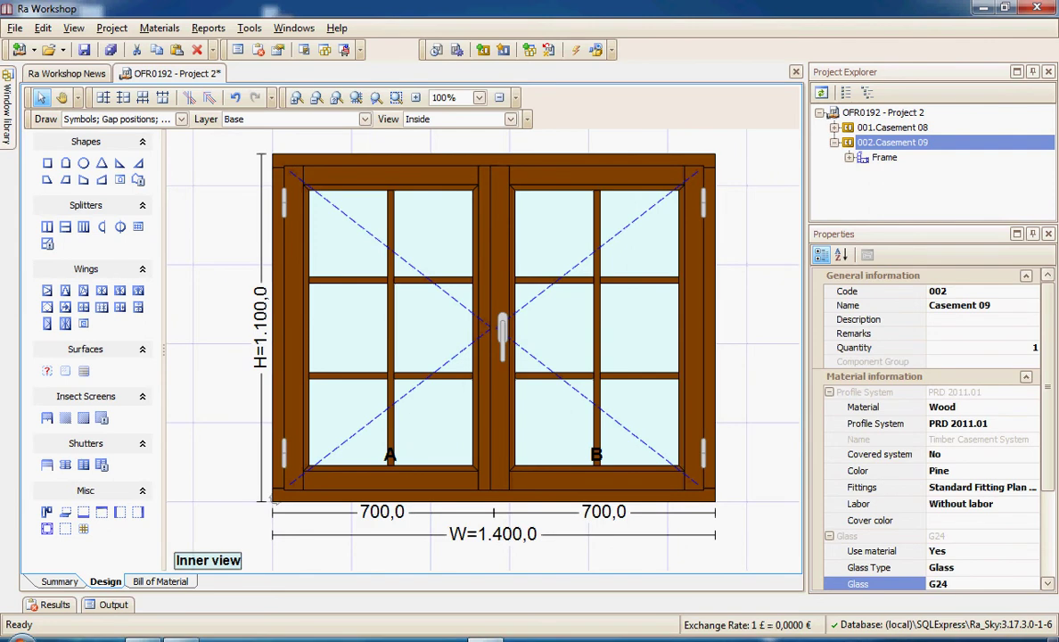
mouse_move(6, 102)
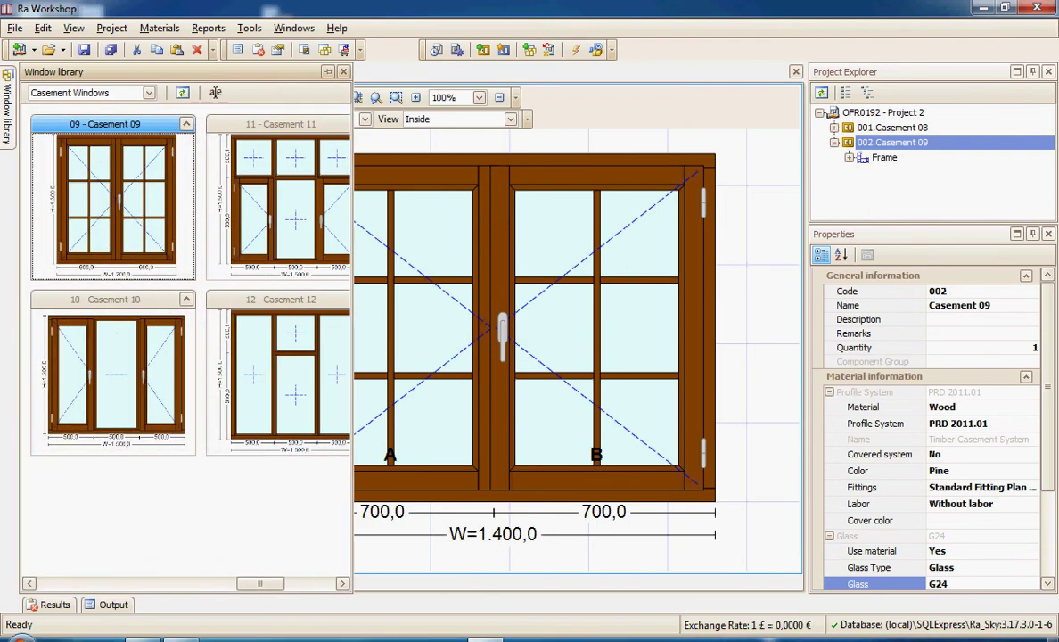
- Add French Doors' Door 08 as item 003, 900 wide with height raised to 2200
left_click(149, 92)
left_click(58, 120)
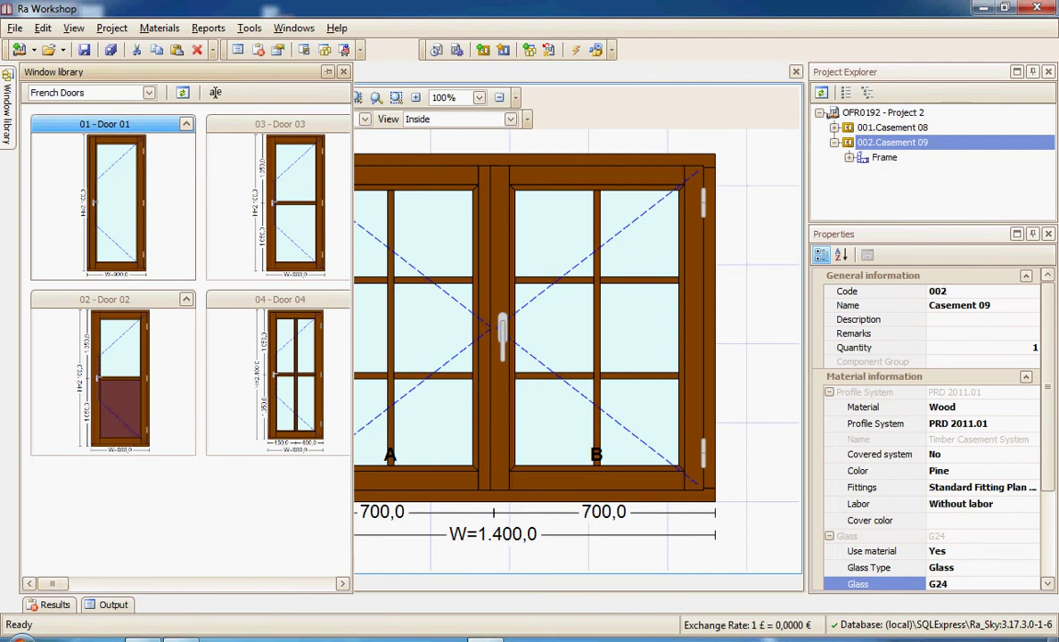
left_click(342, 583)
left_click(342, 583)
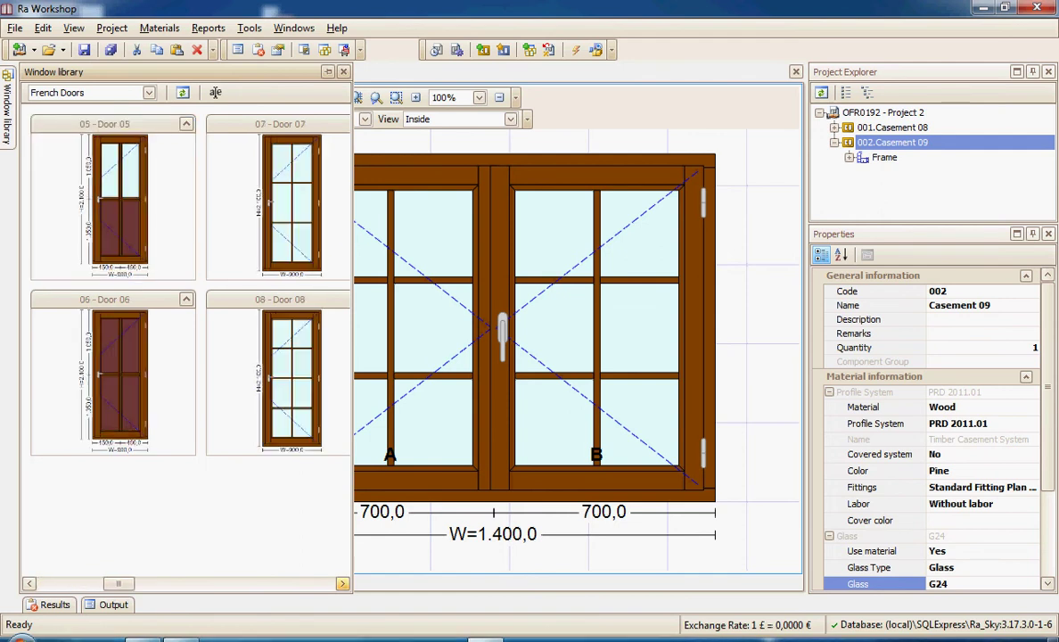
left_click(279, 374)
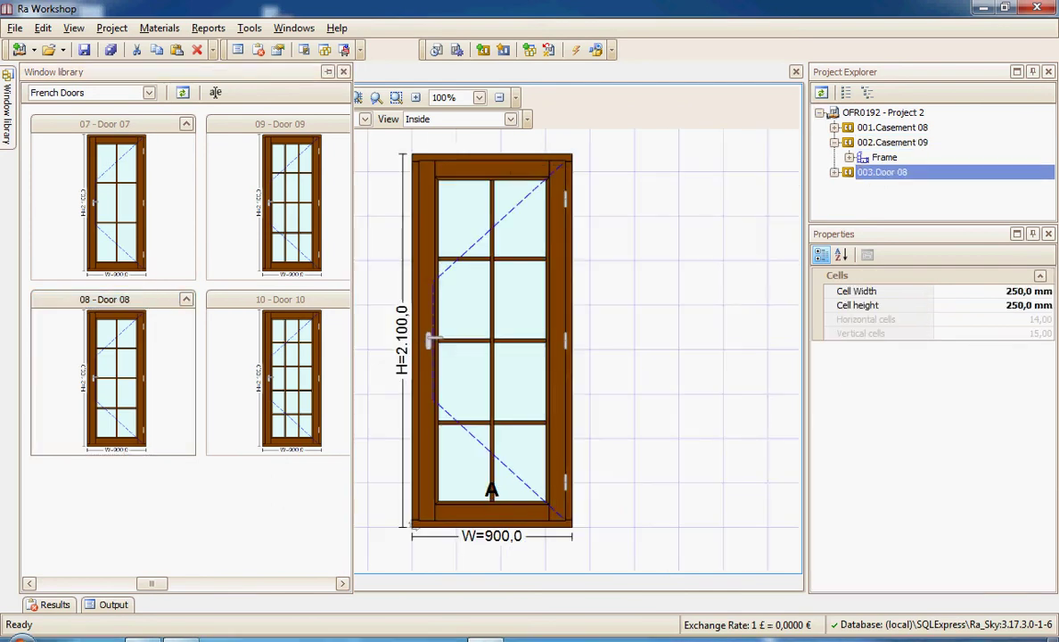
type("2200")
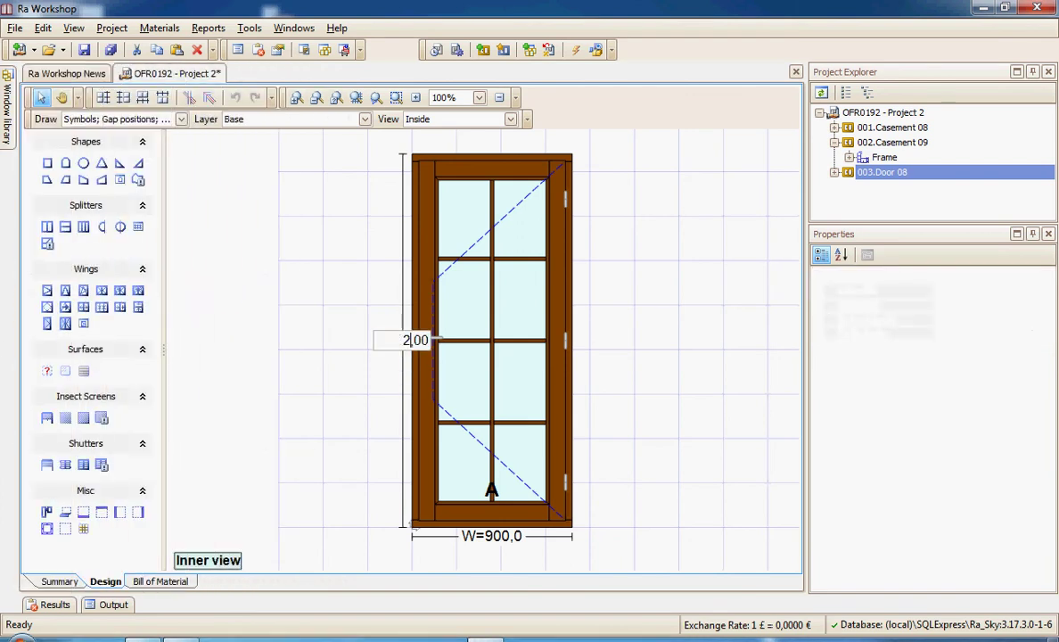
key("Return")
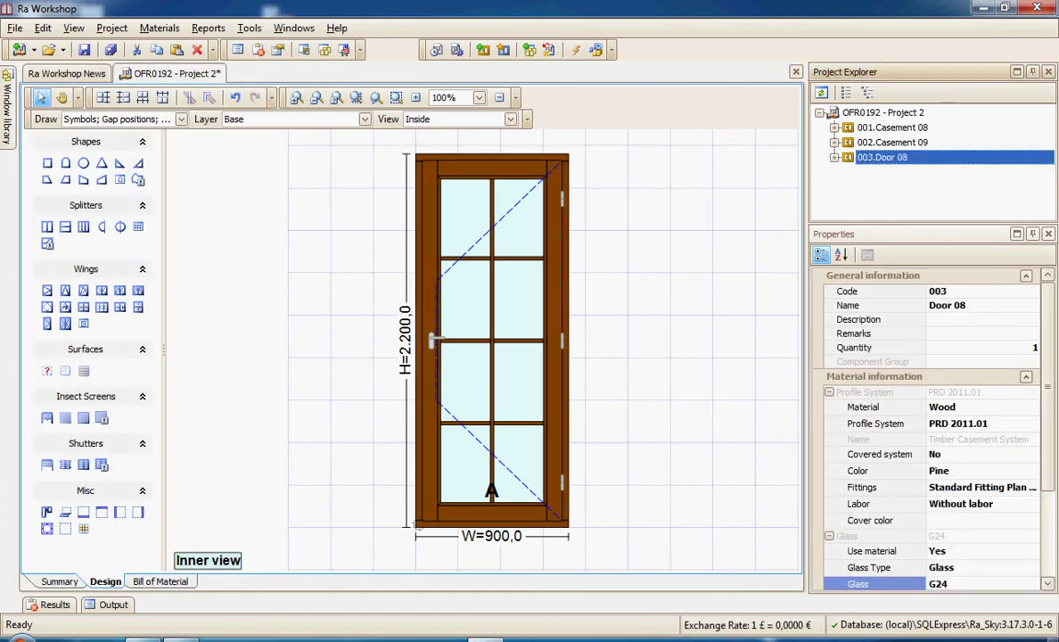
mouse_move(7, 105)
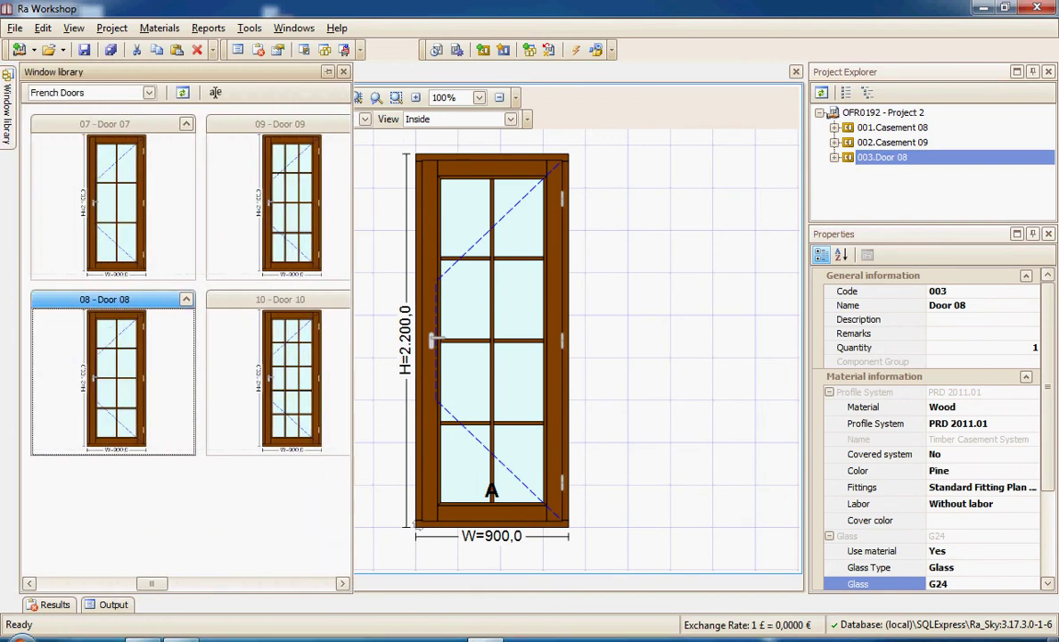
- Switch the library to Sash Windows and add Sash 07 as item 004
left_click(149, 91)
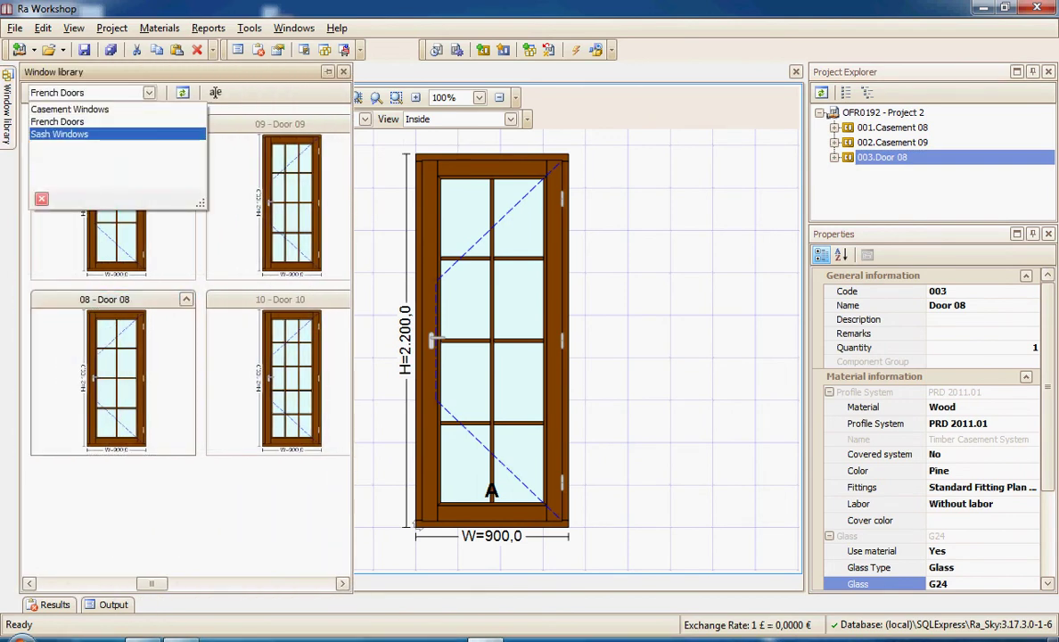
left_click(59, 133)
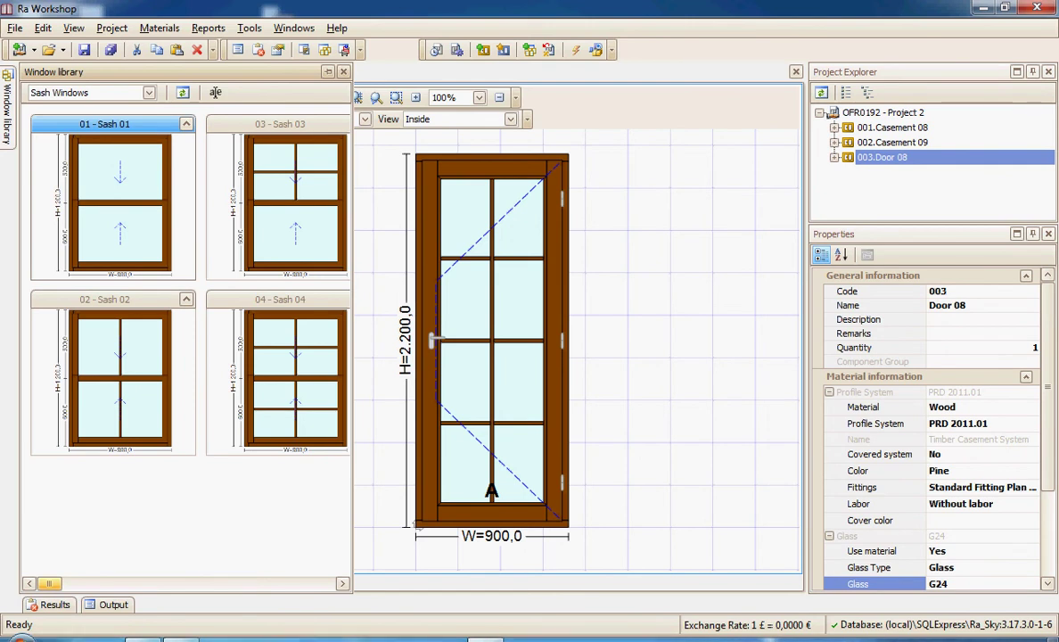
scroll(215, 92, "down", 1)
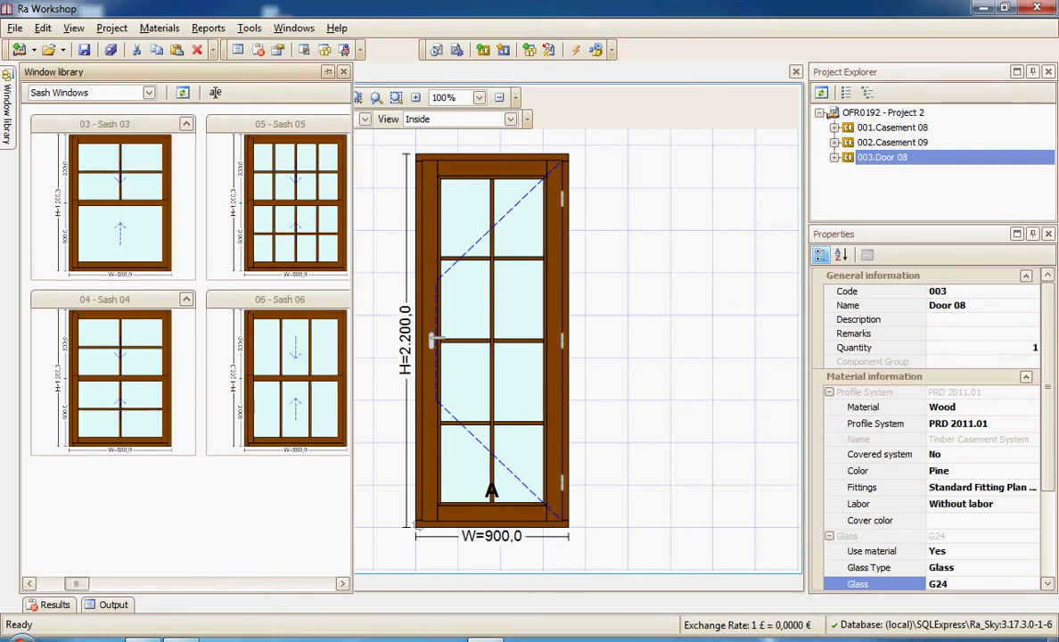
scroll(214, 92, "down", 2)
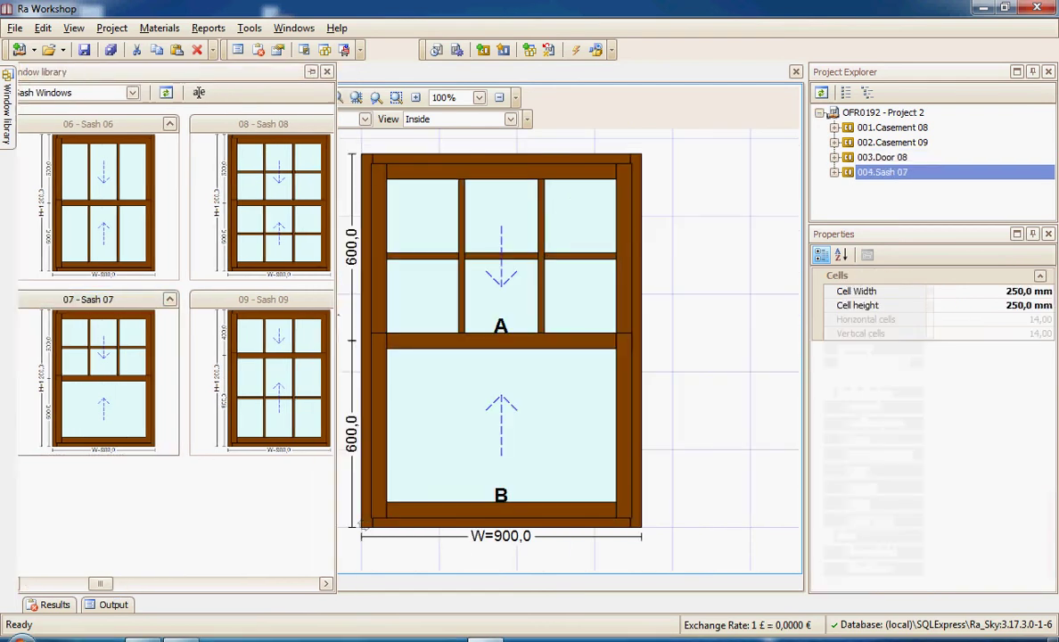
- Open window 001 Casement 08 in the design editor from the Design overview
left_click(882, 113)
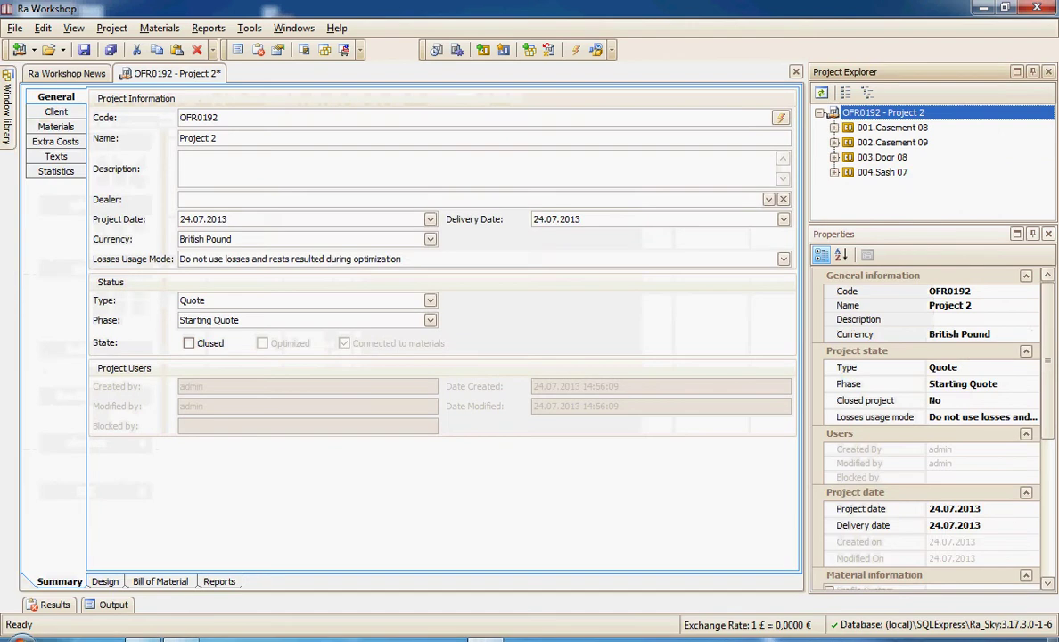
left_click(105, 581)
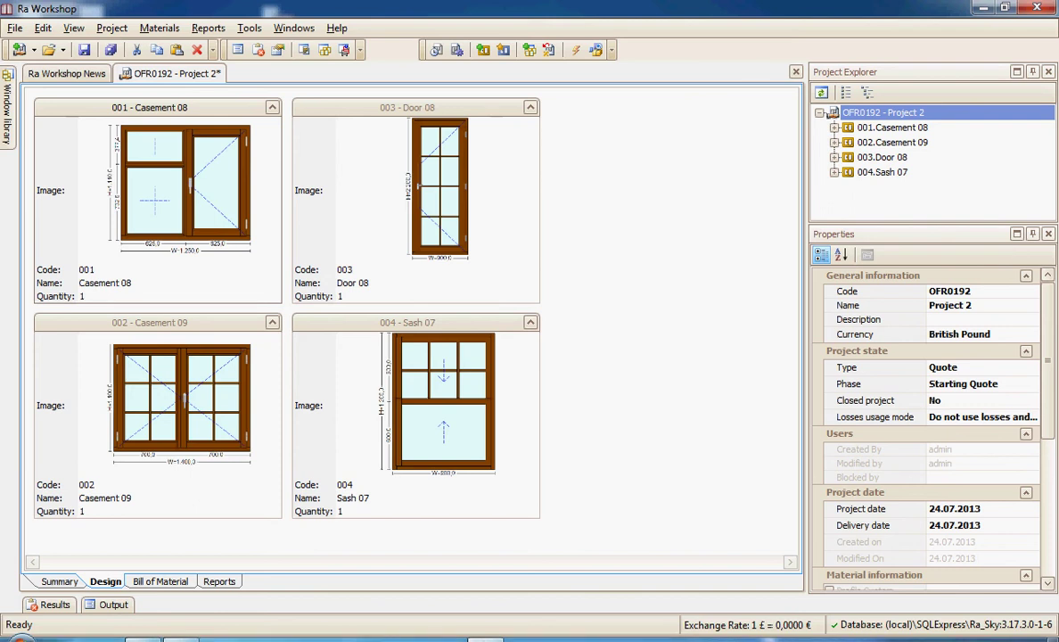
double_click(185, 187)
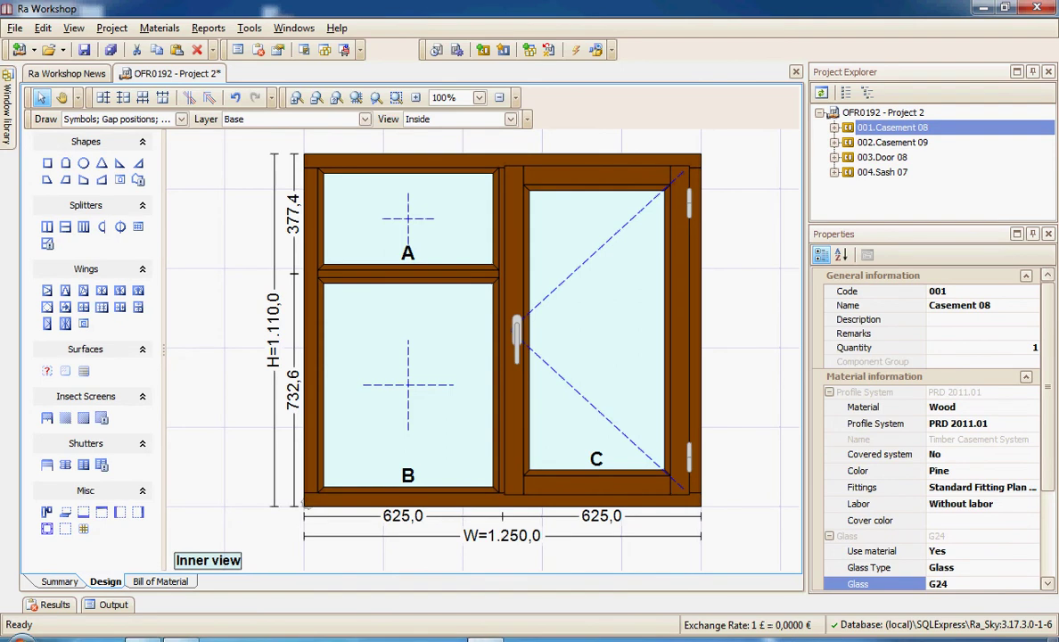
- Set Casement 08's computing mode to User Typed with Joinery 550 £
scroll(927, 428, "down", 3)
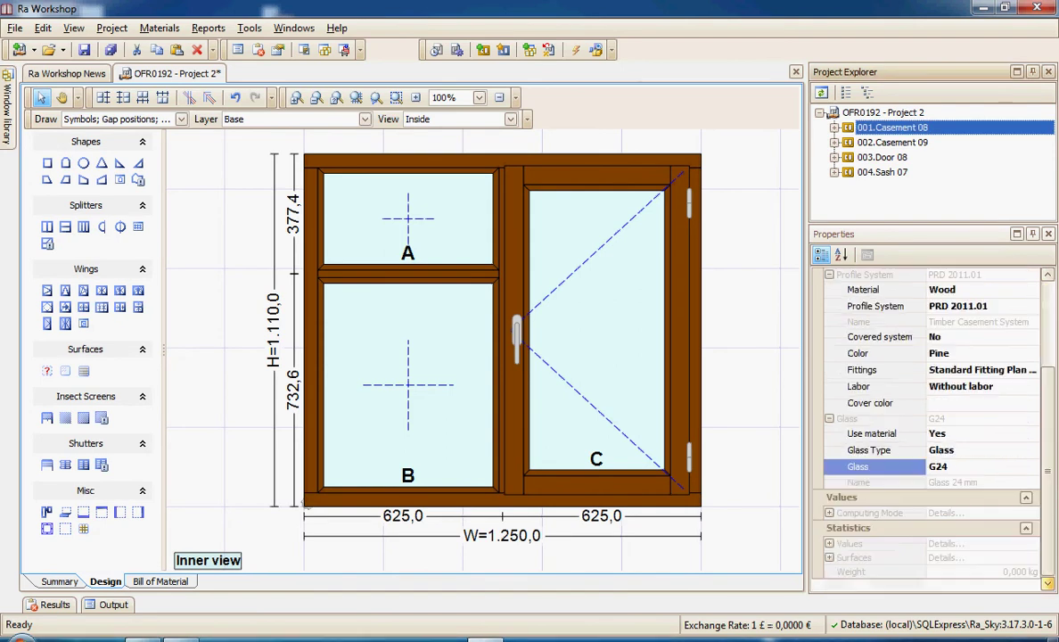
left_click(976, 466)
left_click(1031, 527)
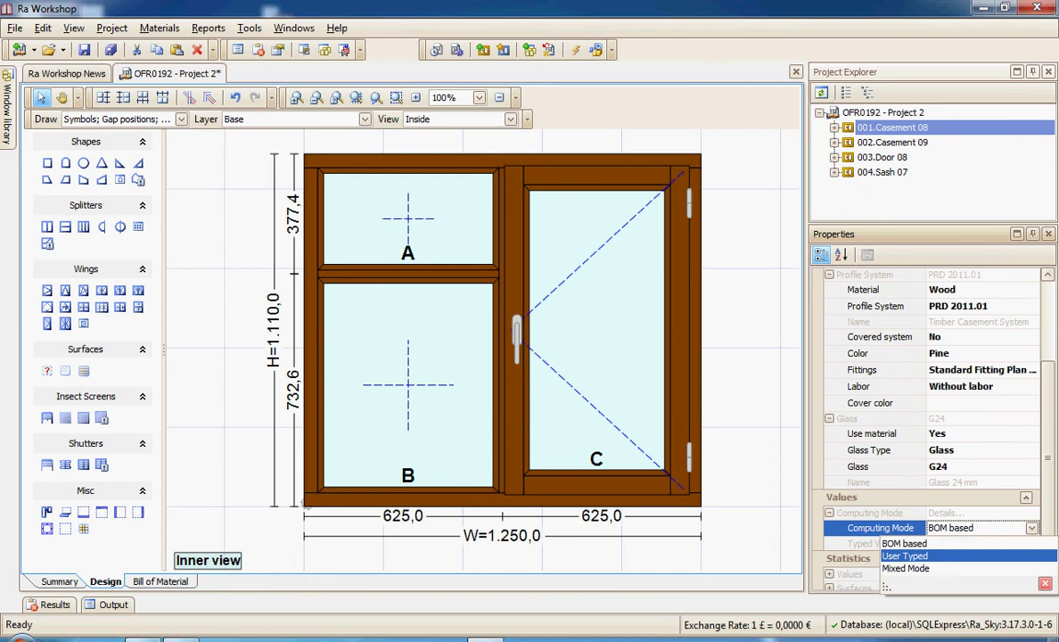
key("Return")
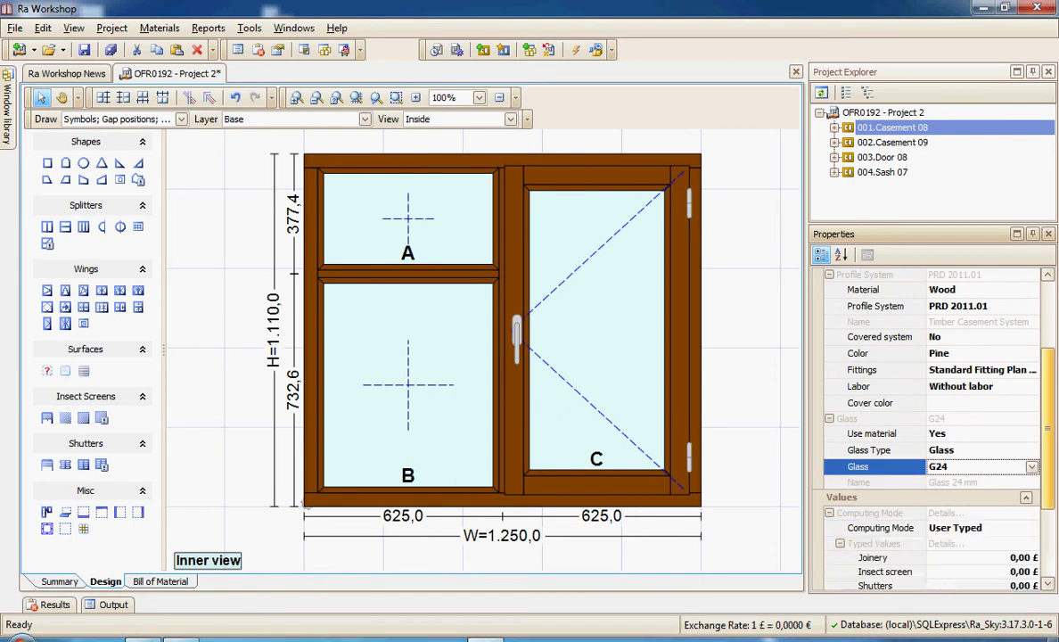
scroll(927, 428, "down", 3)
left_click(980, 446)
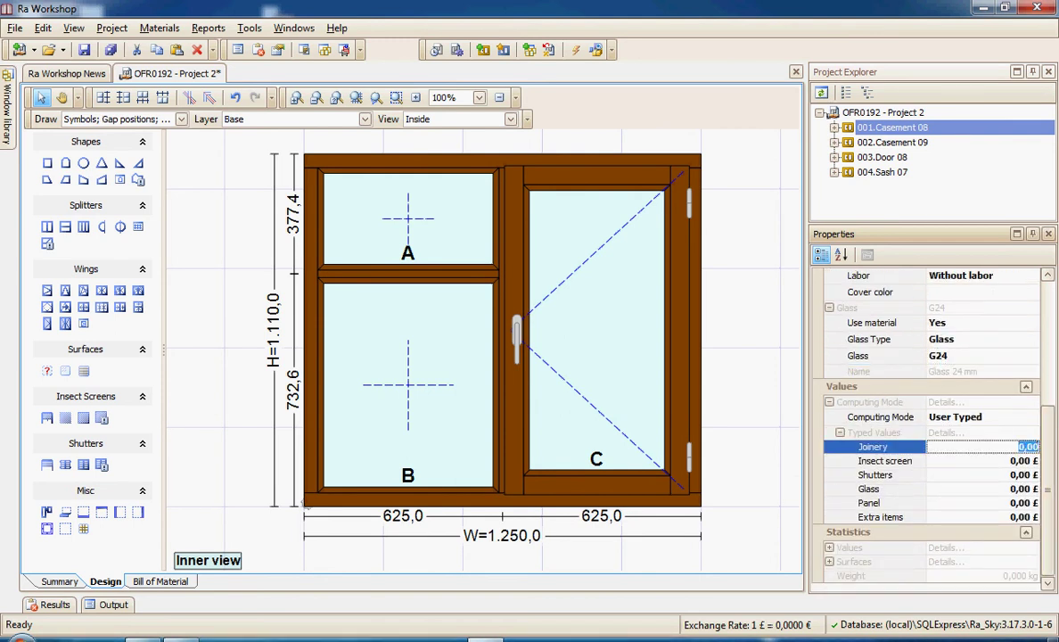
type("550")
left_click(976, 354)
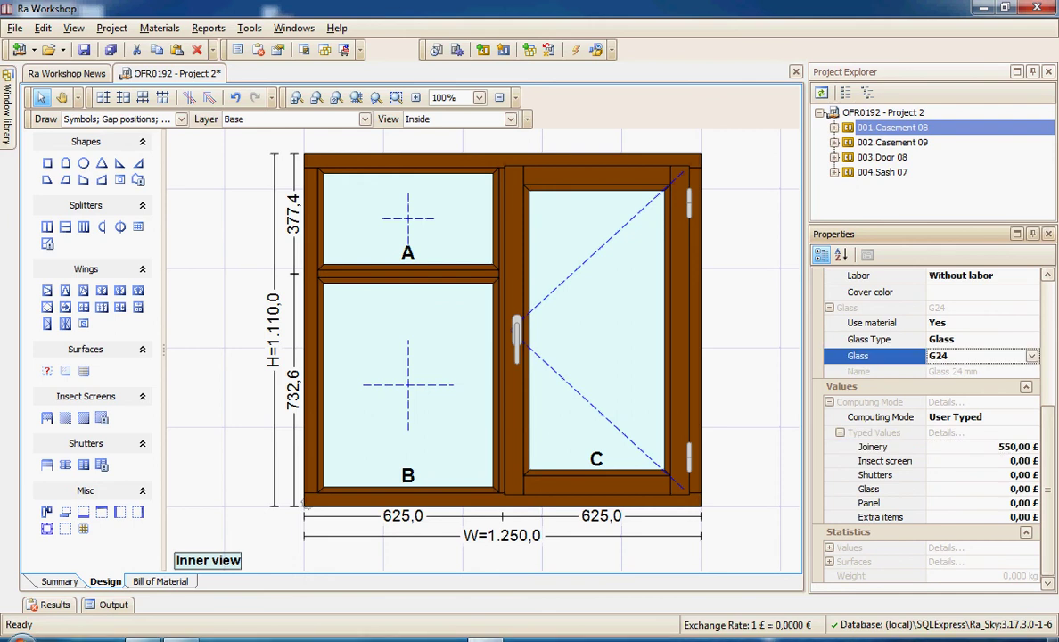
- Set Casement 09's computing mode to User Typed with Joinery 600 £
left_click(891, 141)
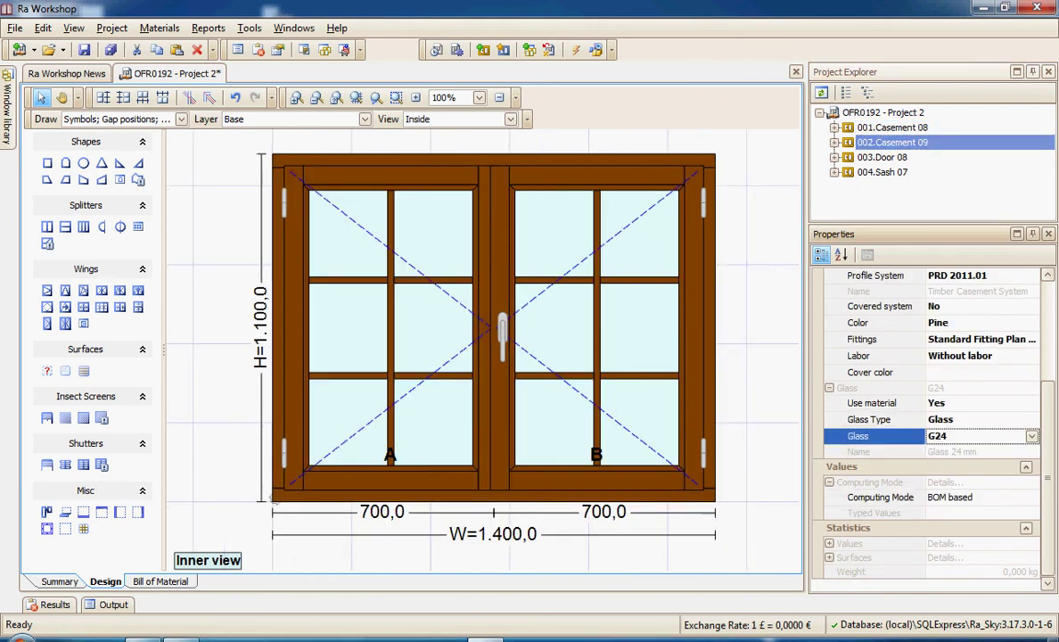
left_click(980, 497)
left_click(972, 524)
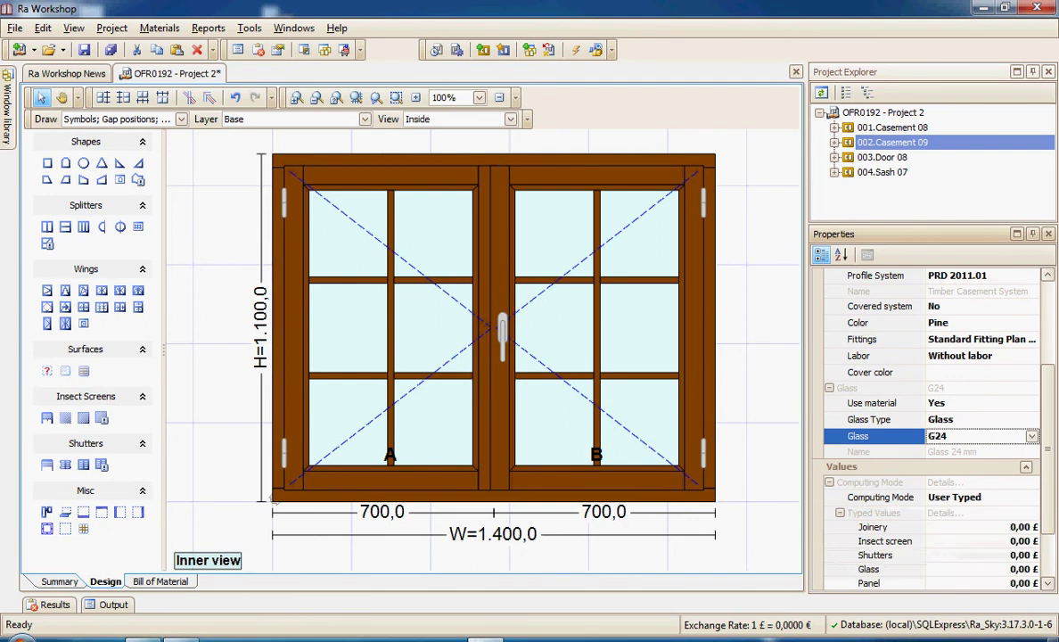
scroll(981, 446, "down", 3)
left_click(1016, 446)
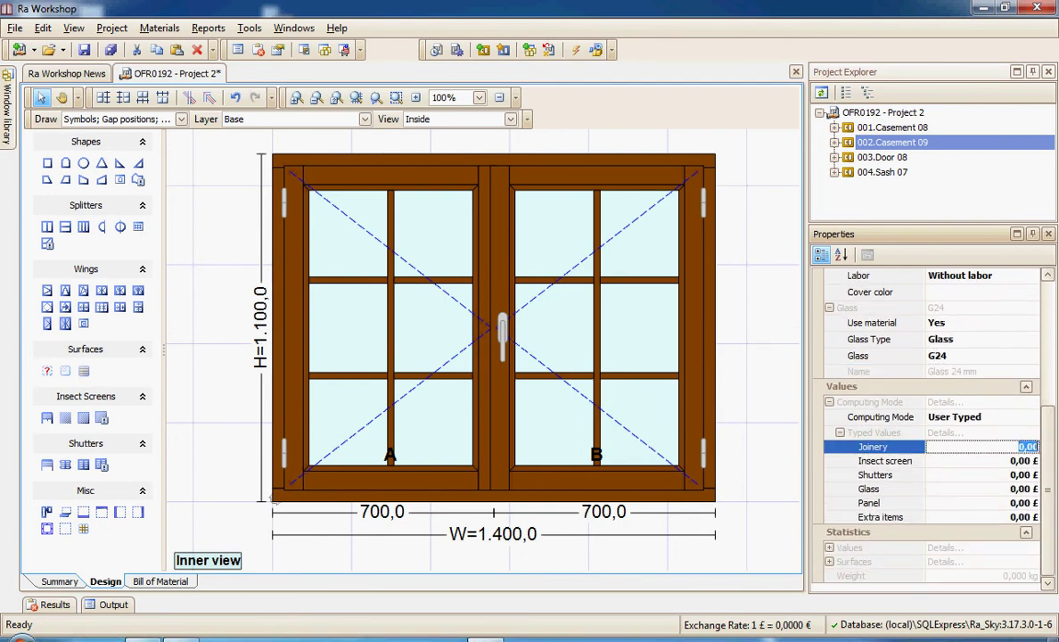
type("600")
left_click(857, 355)
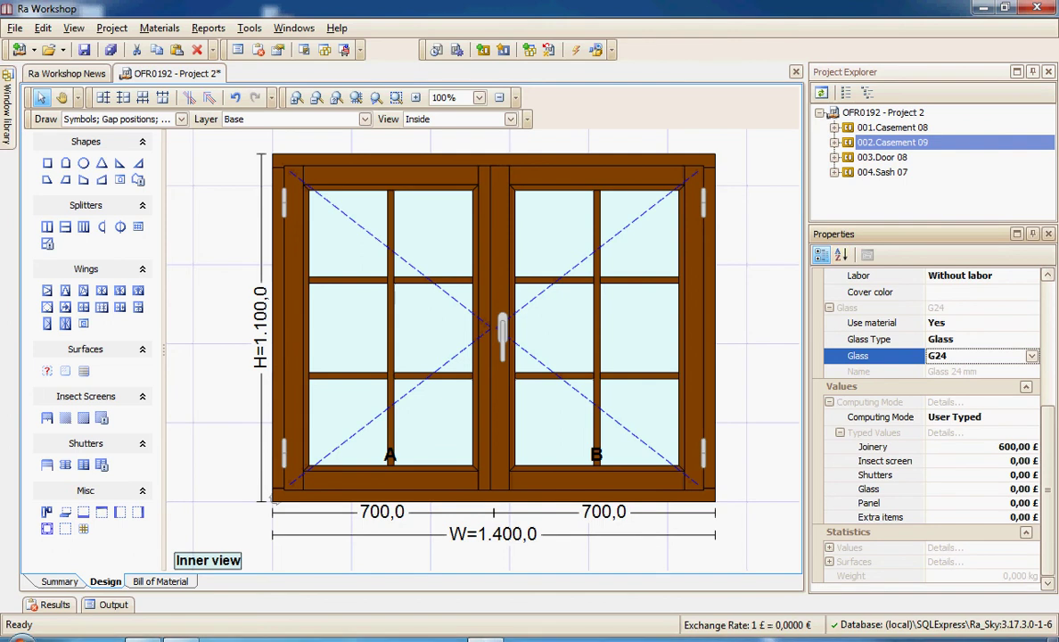
- Set Door 08's computing mode to User Typed with Joinery 700 £
left_click(881, 156)
left_click(879, 497)
left_click(1031, 497)
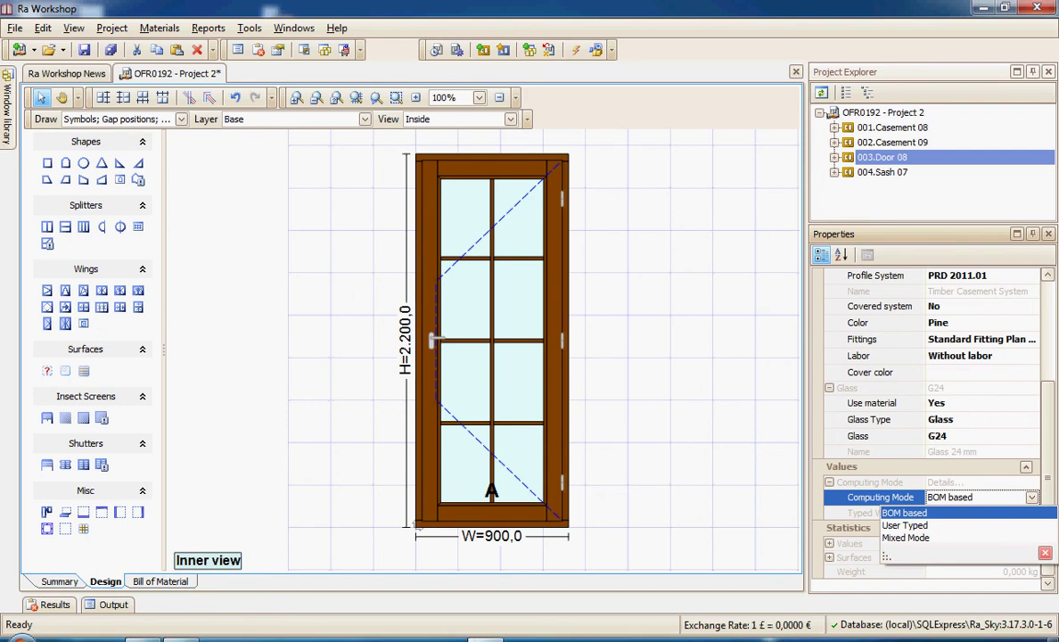
left_click(905, 525)
left_click(980, 526)
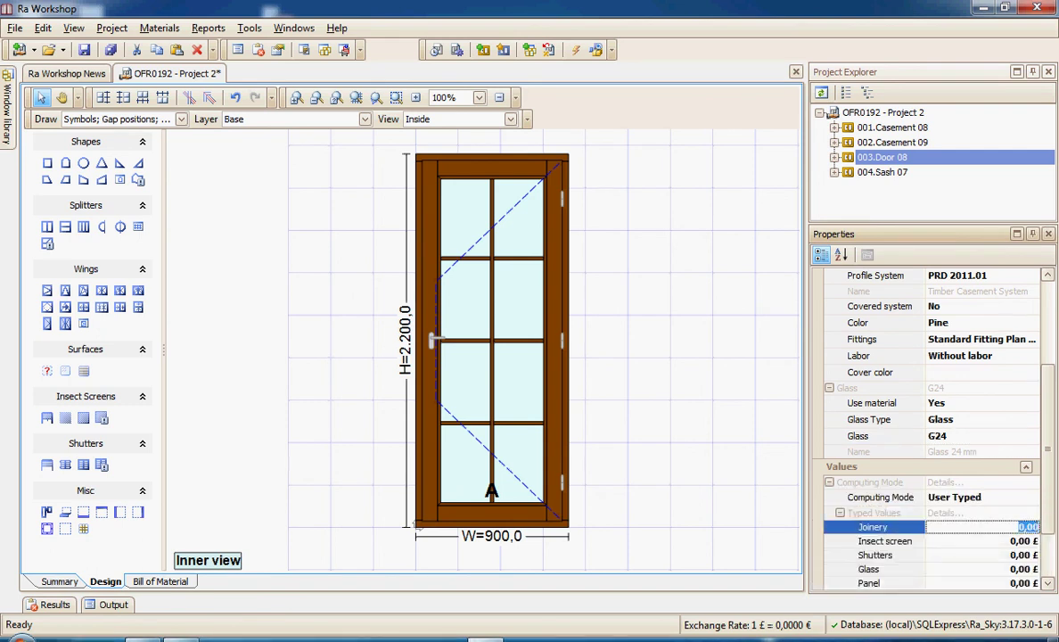
type("0")
left_click(857, 435)
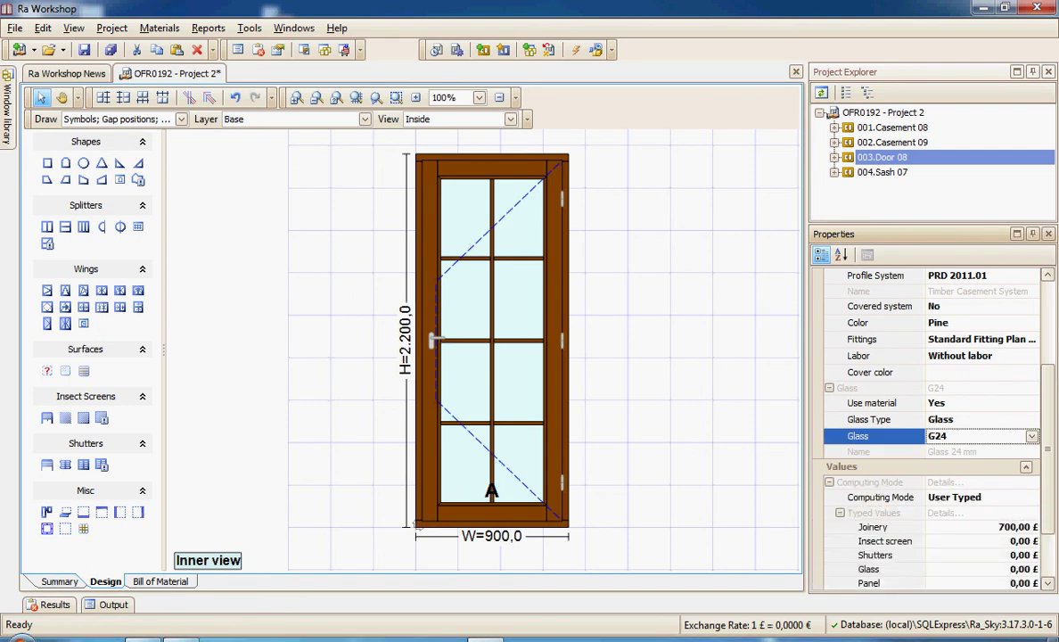
- Set Sash 07 to User Typed with Joinery 670 £ and save the project
left_click(882, 171)
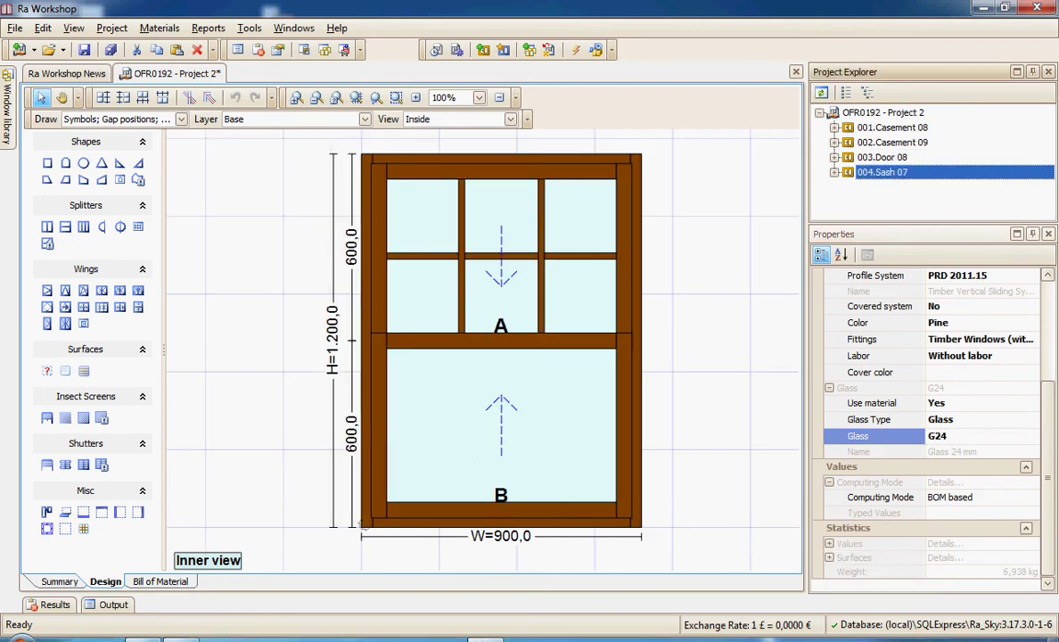
left_click(981, 497)
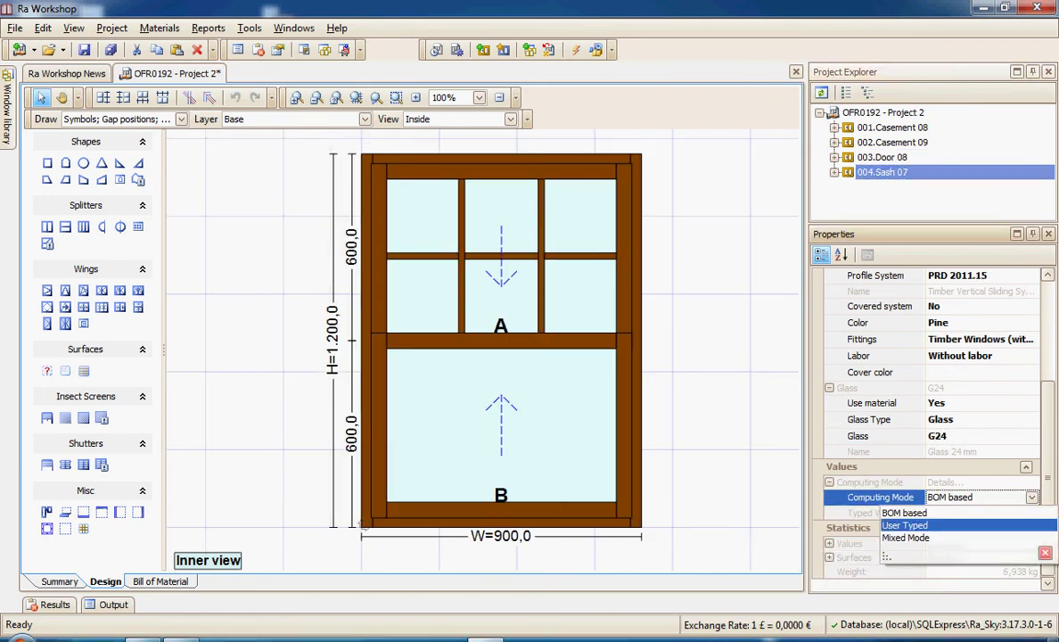
left_click(904, 525)
scroll(932, 428, "down", 3)
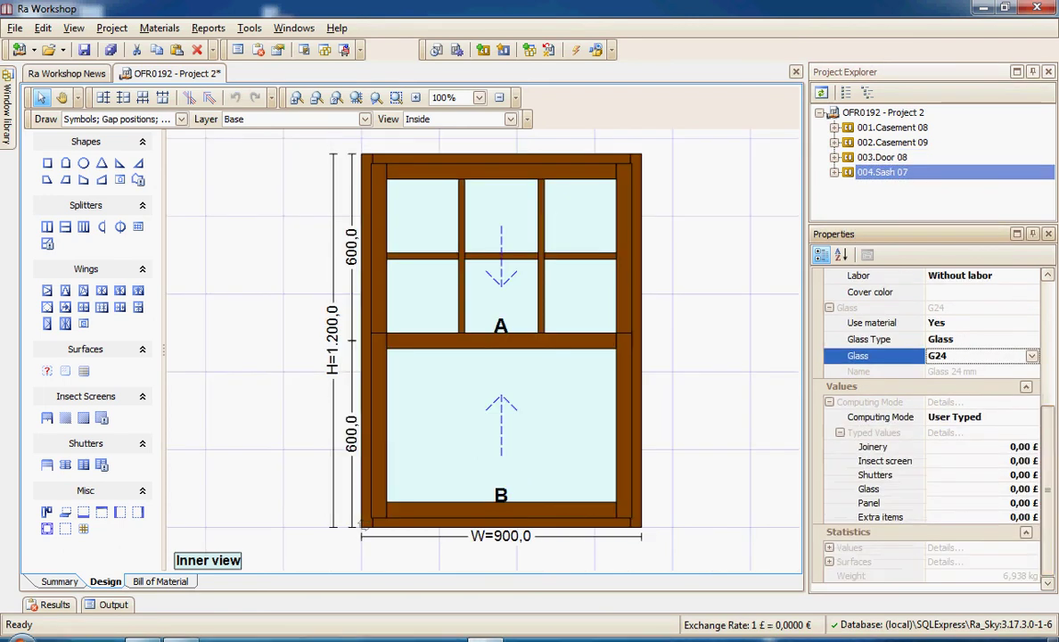
left_click(980, 447)
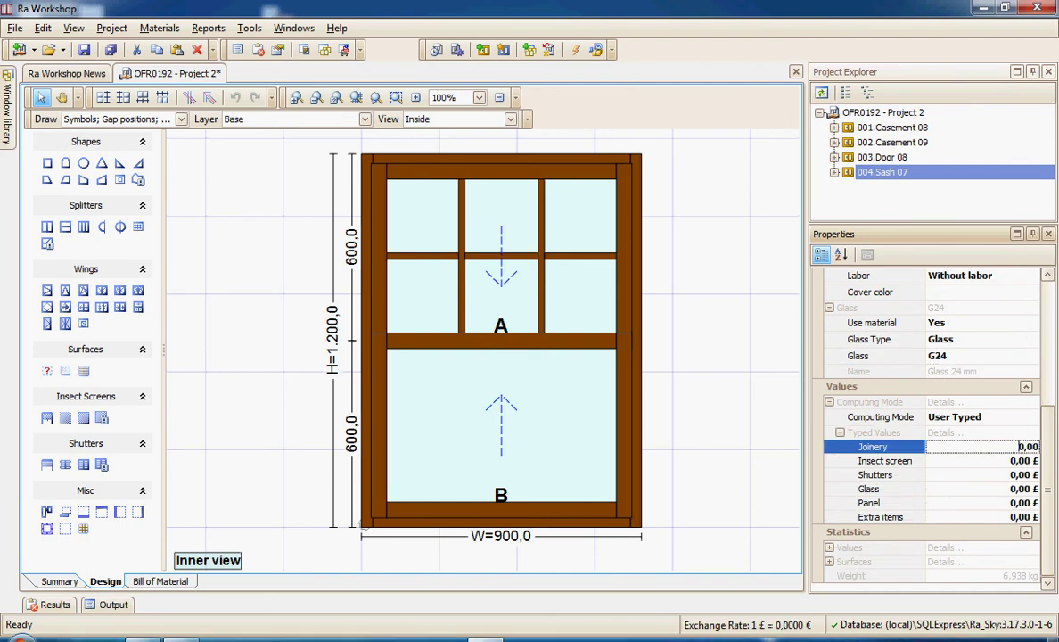
type("670")
left_click(981, 355)
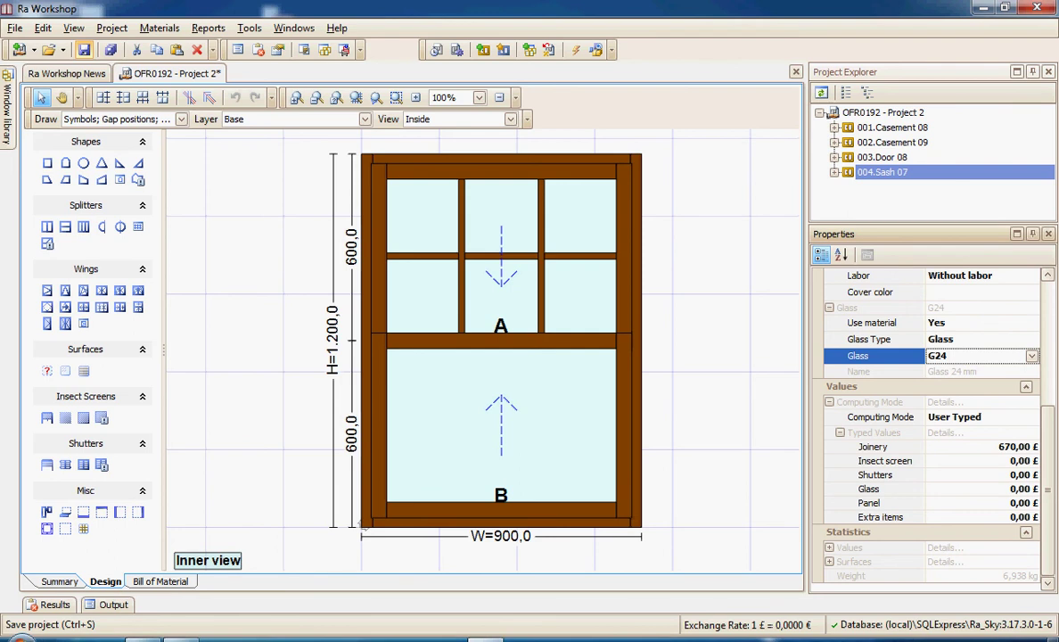
key("ctrl+s")
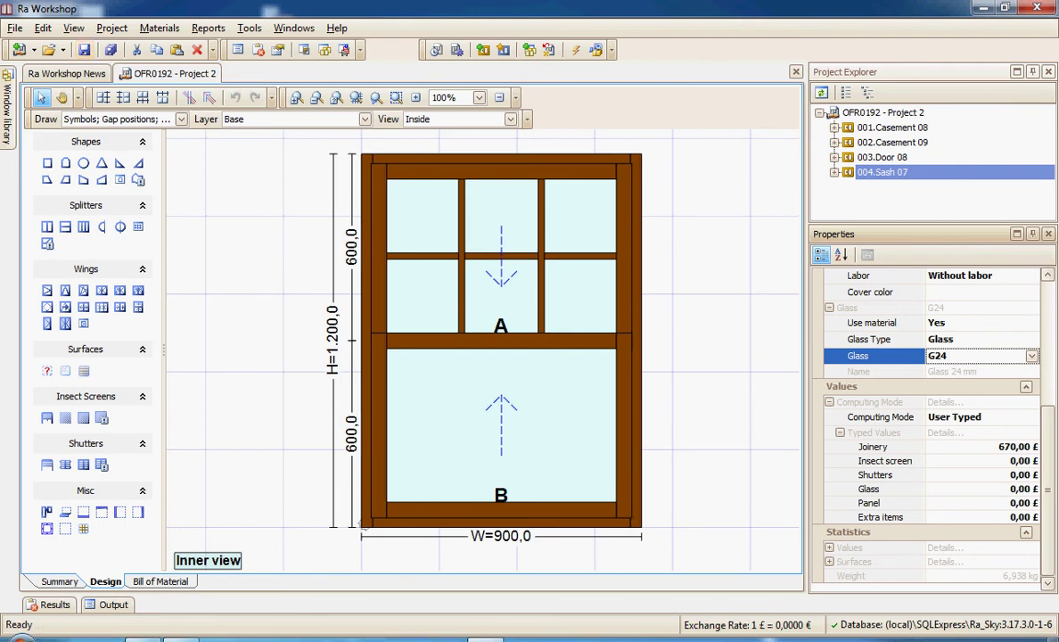
left_click(161, 581)
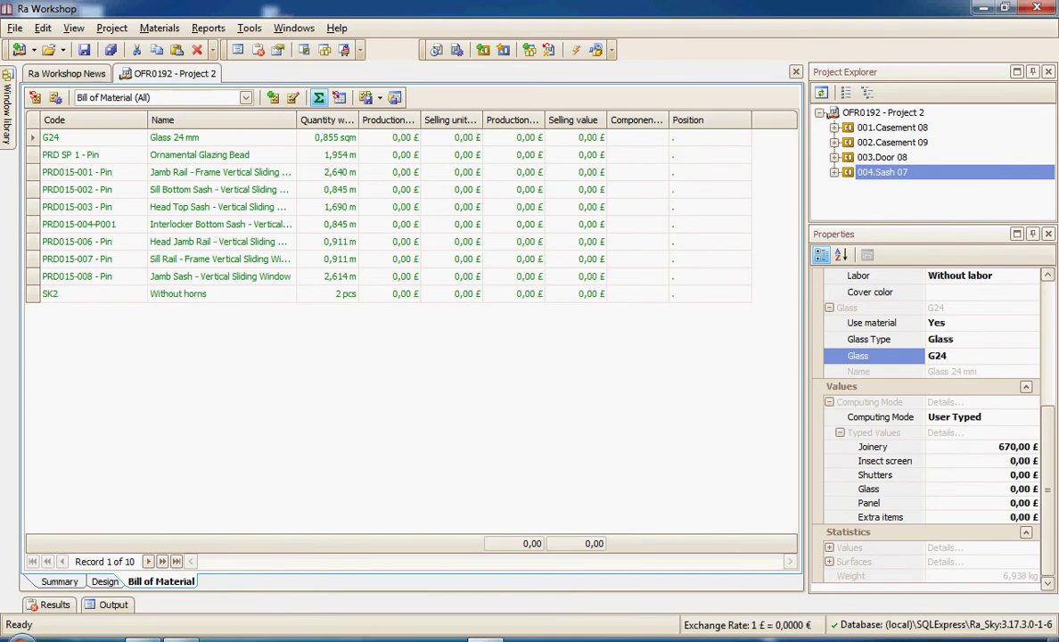
left_click(104, 581)
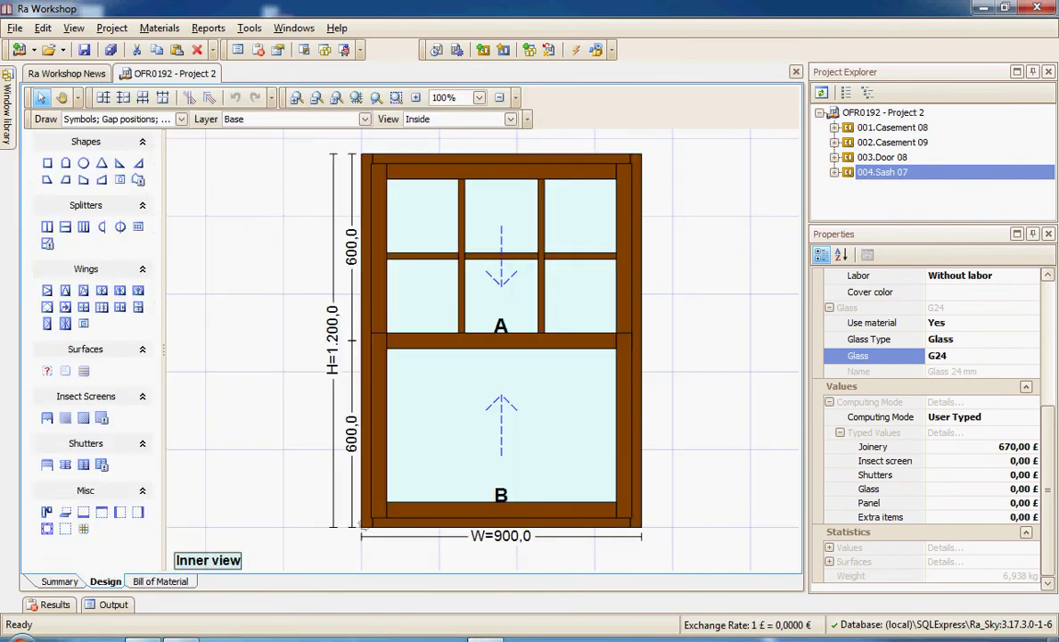
left_click(882, 112)
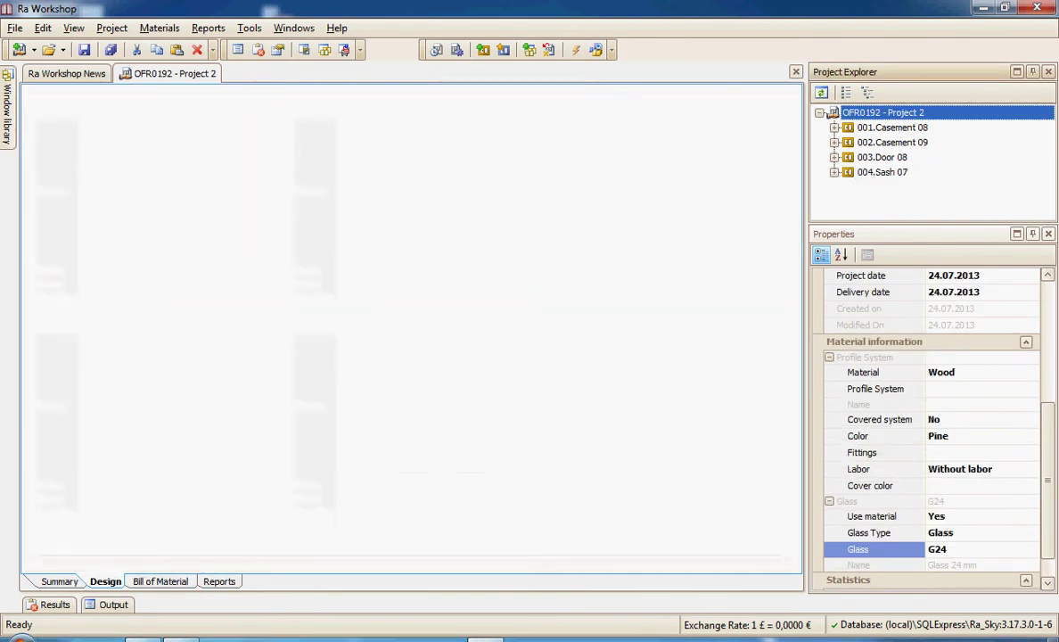
left_click(219, 581)
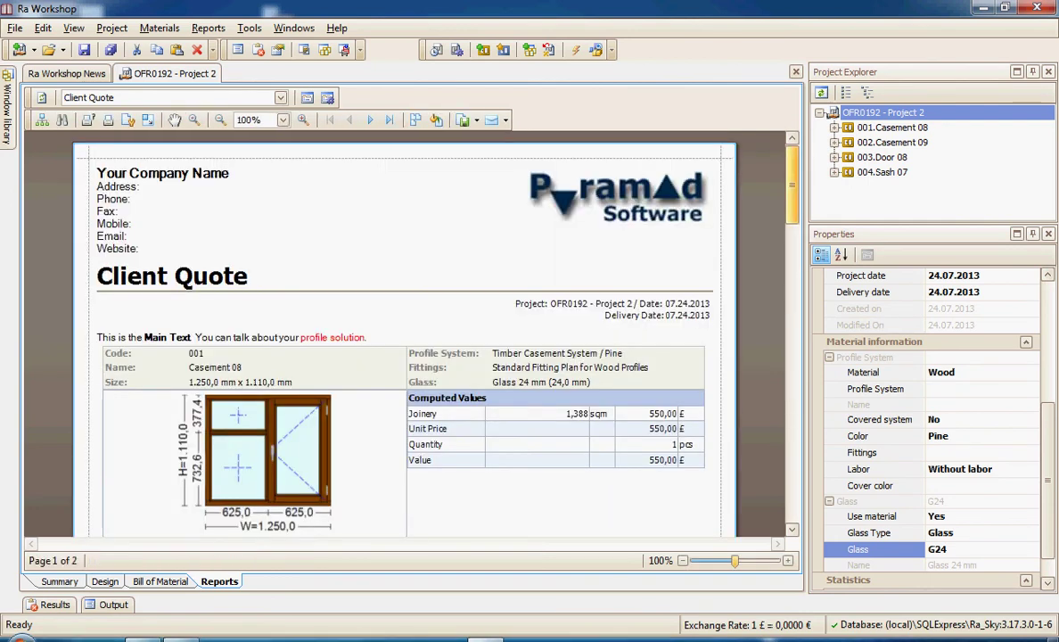
scroll(401, 357, "down", 3)
scroll(401, 356, "down", 5)
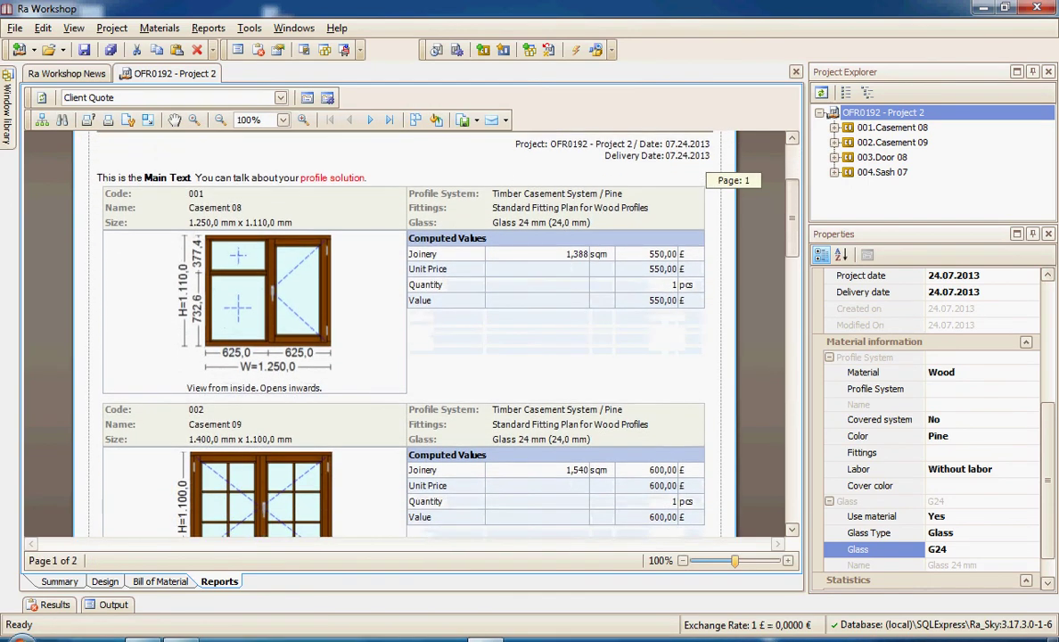
scroll(401, 339, "down", 5)
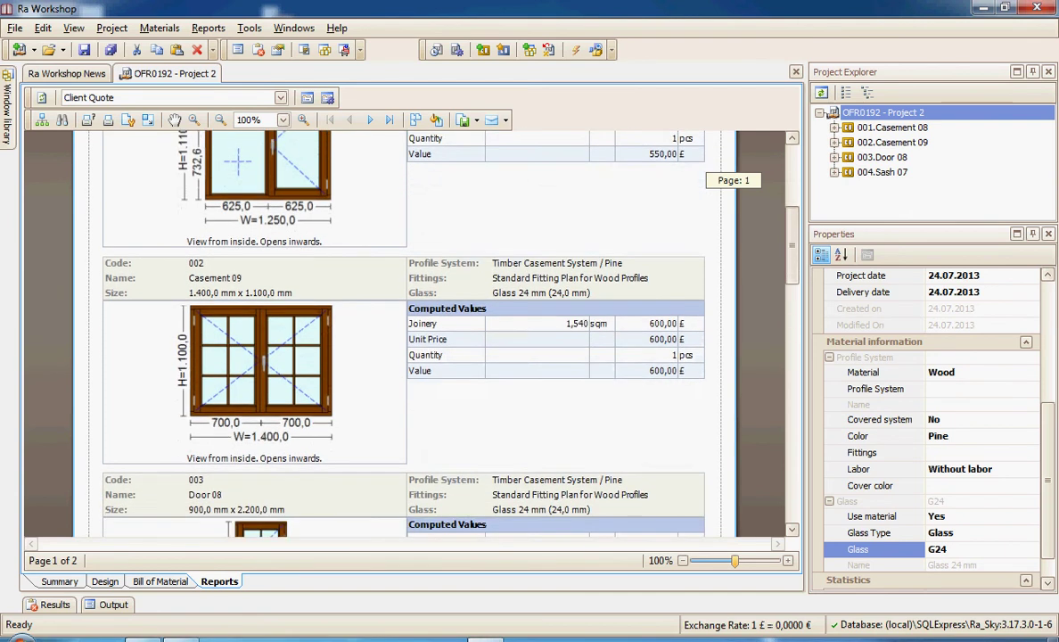
scroll(401, 339, "down", 6)
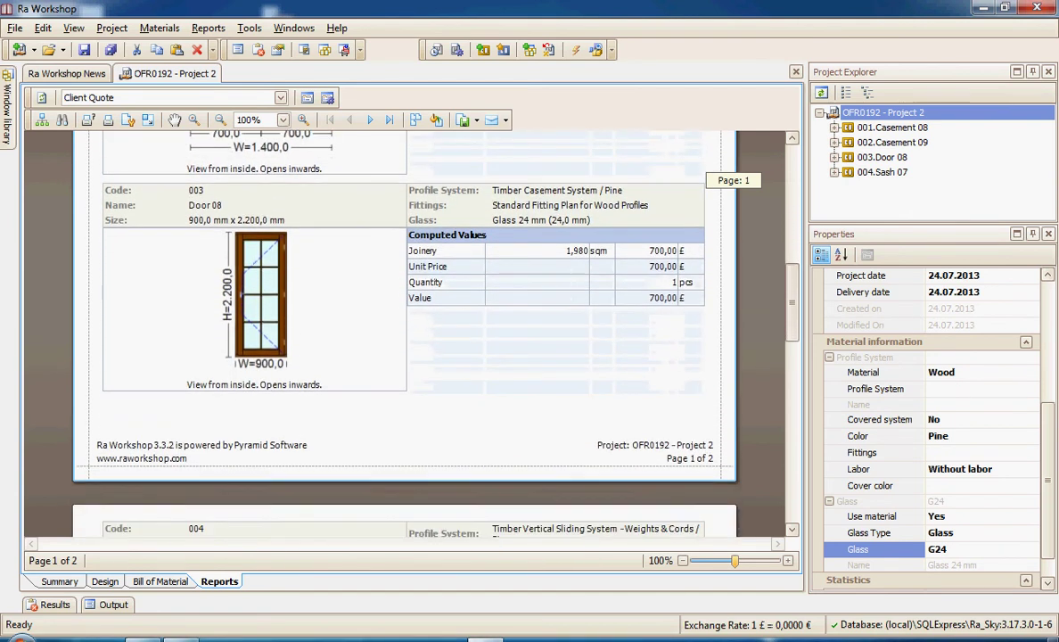
scroll(401, 329, "down", 6)
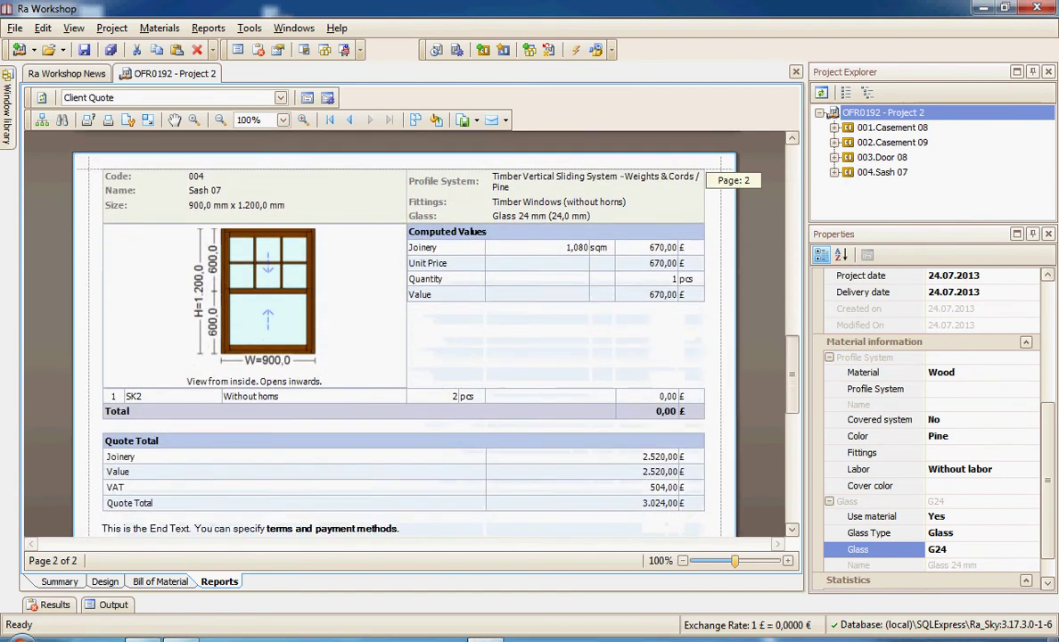
scroll(401, 339, "up", 4)
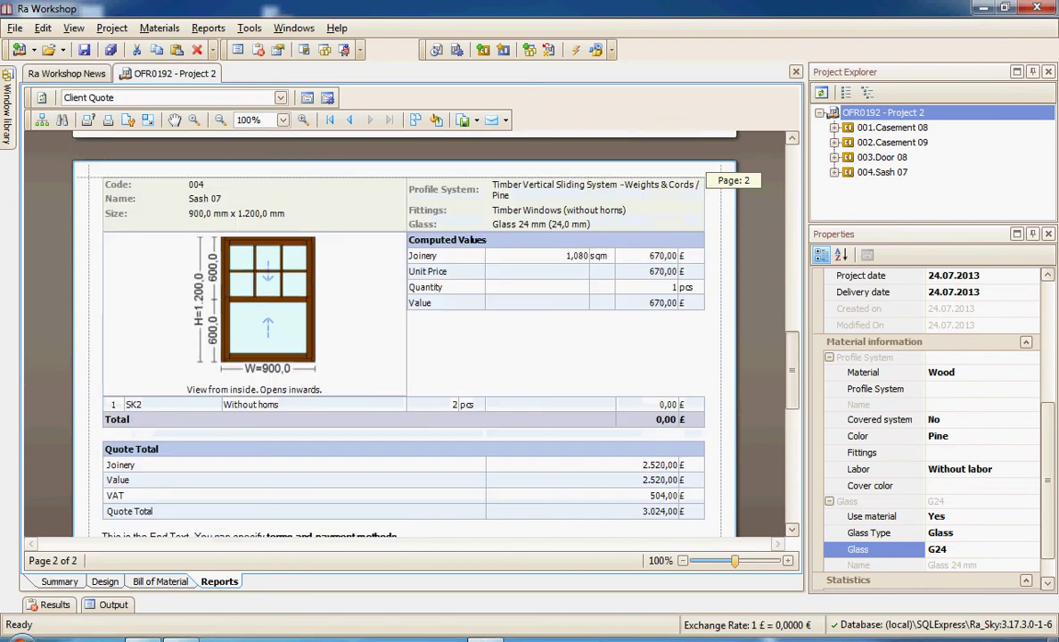
scroll(401, 338, "up", 20)
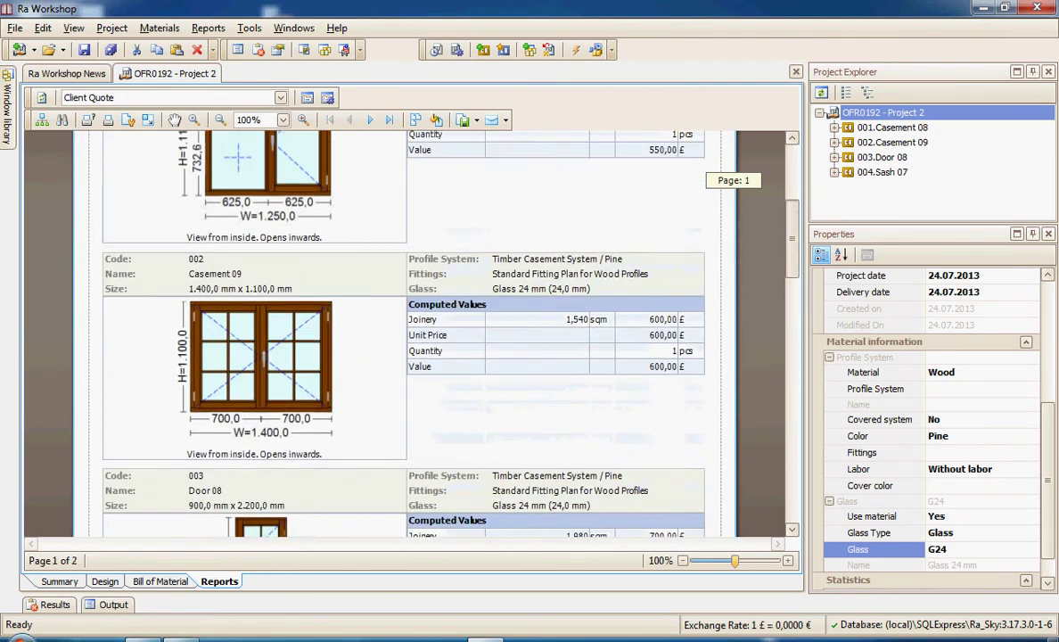
scroll(401, 334, "down", 1)
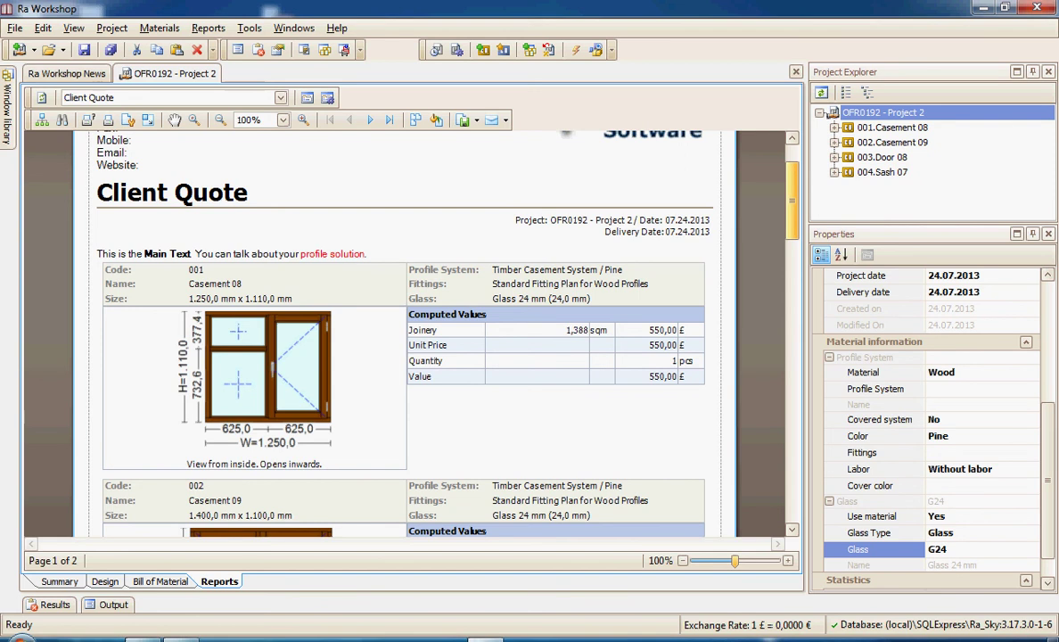
scroll(410, 334, "down", 2)
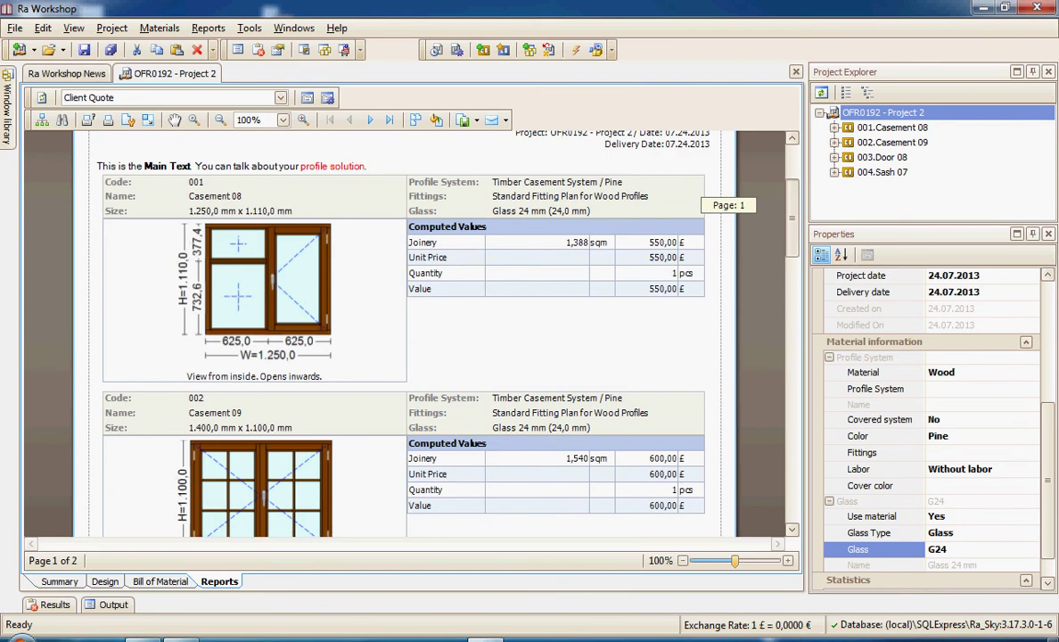
scroll(410, 335, "down", 1)
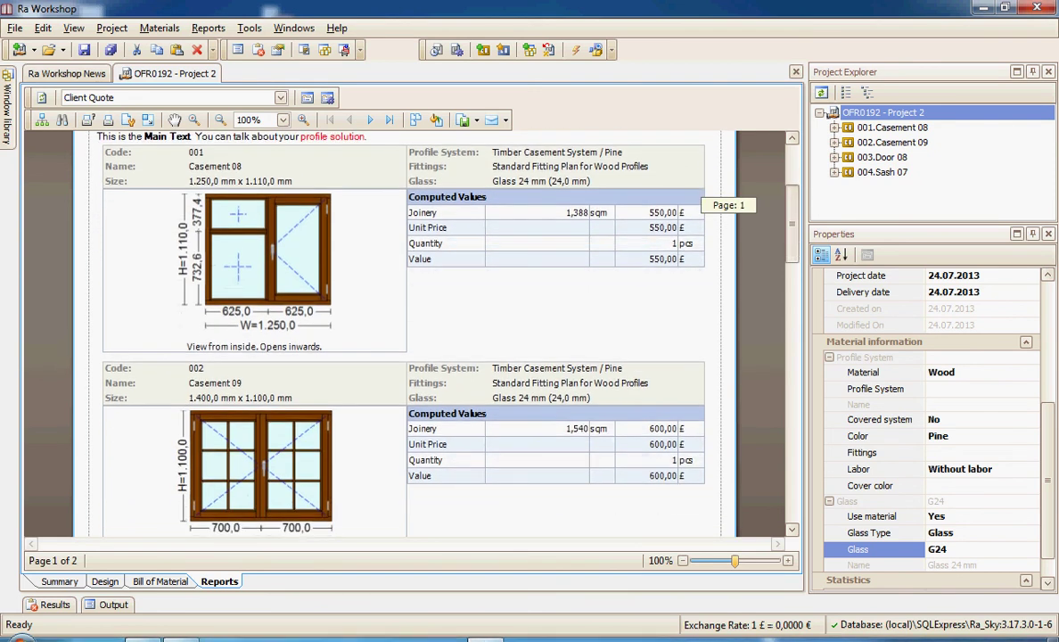
scroll(410, 334, "down", 2)
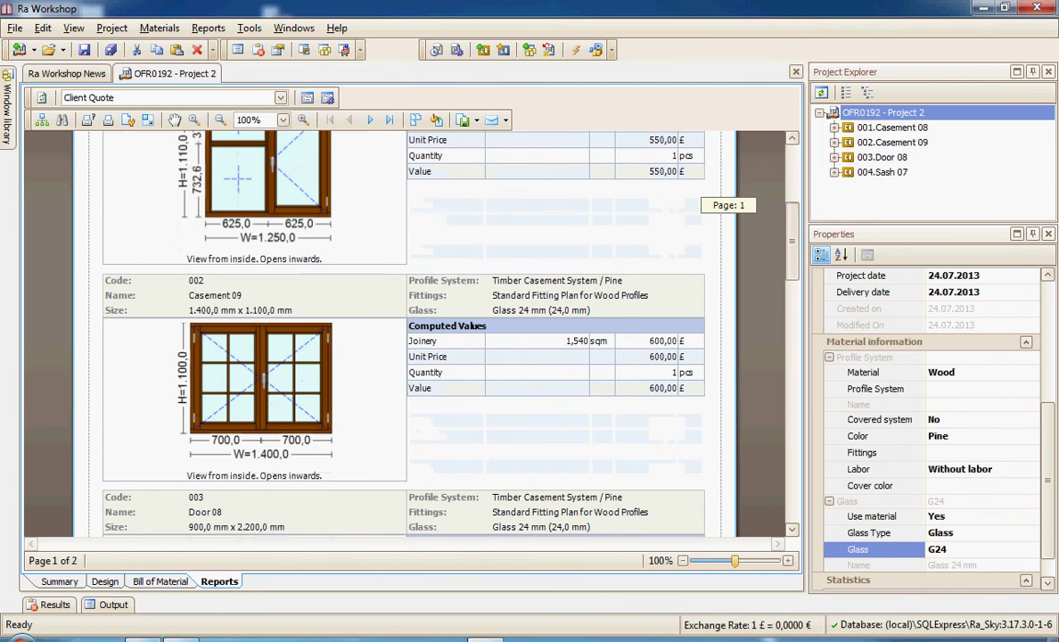
scroll(410, 335, "down", 12)
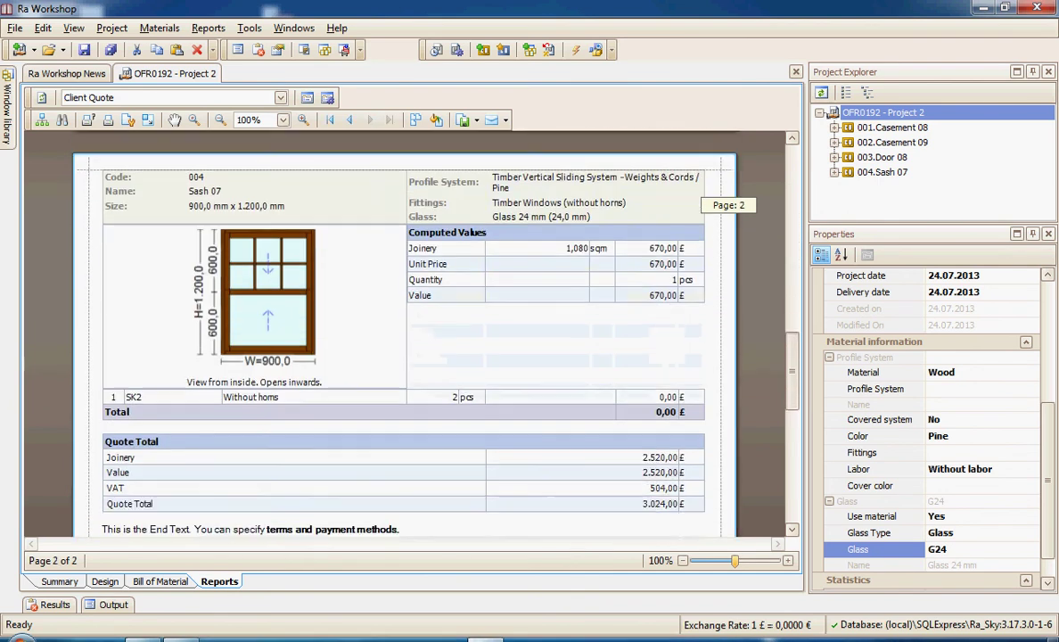
scroll(410, 335, "up", 15)
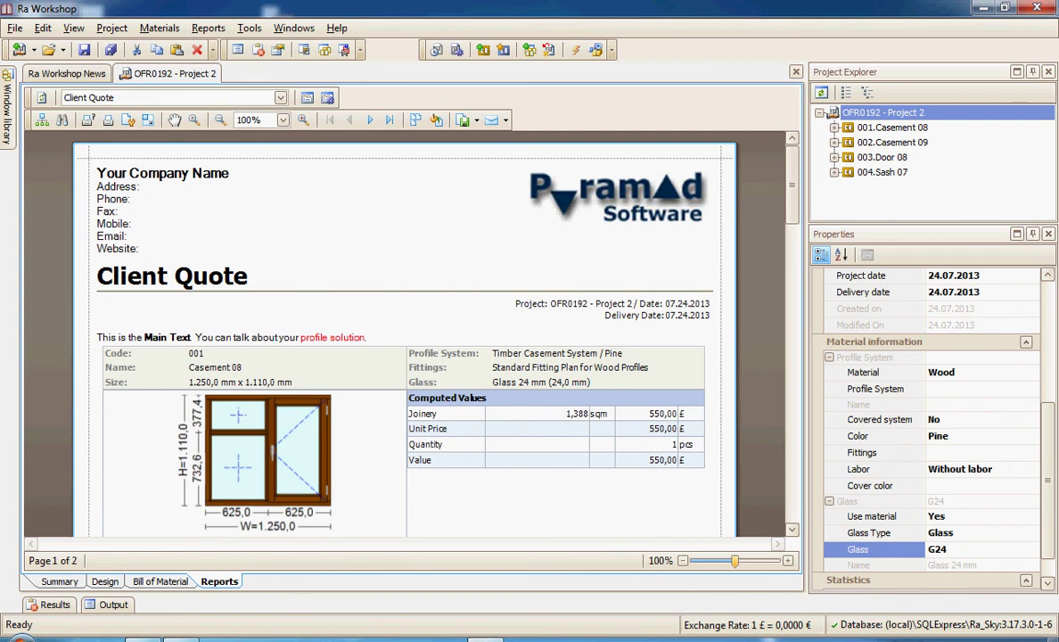
- Open the Casement Windows library project WLB0006 from the database, confirming the reload
mouse_move(7, 107)
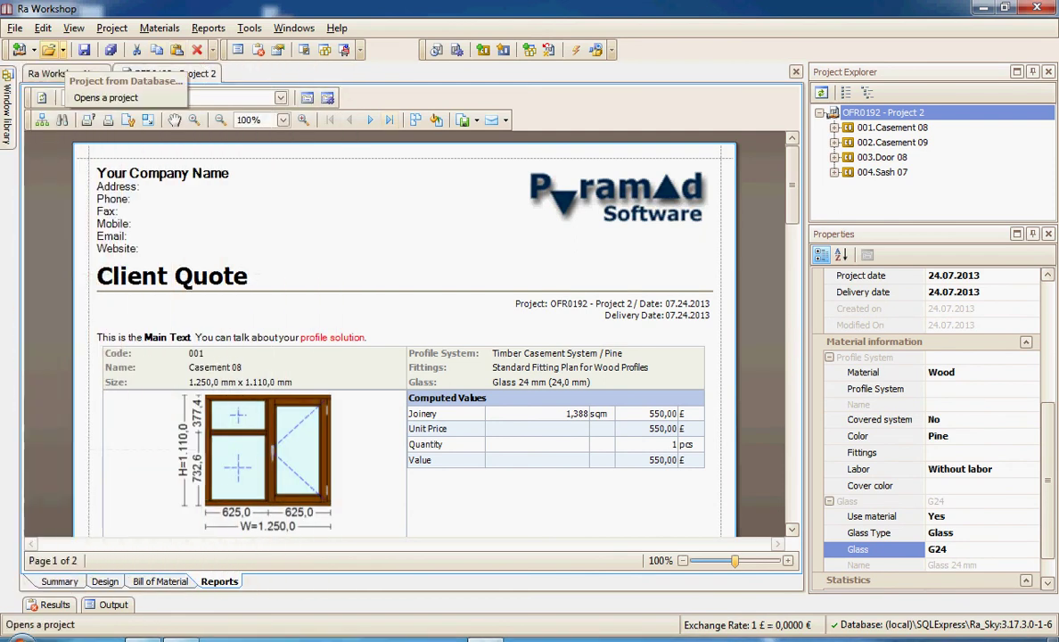
left_click(61, 50)
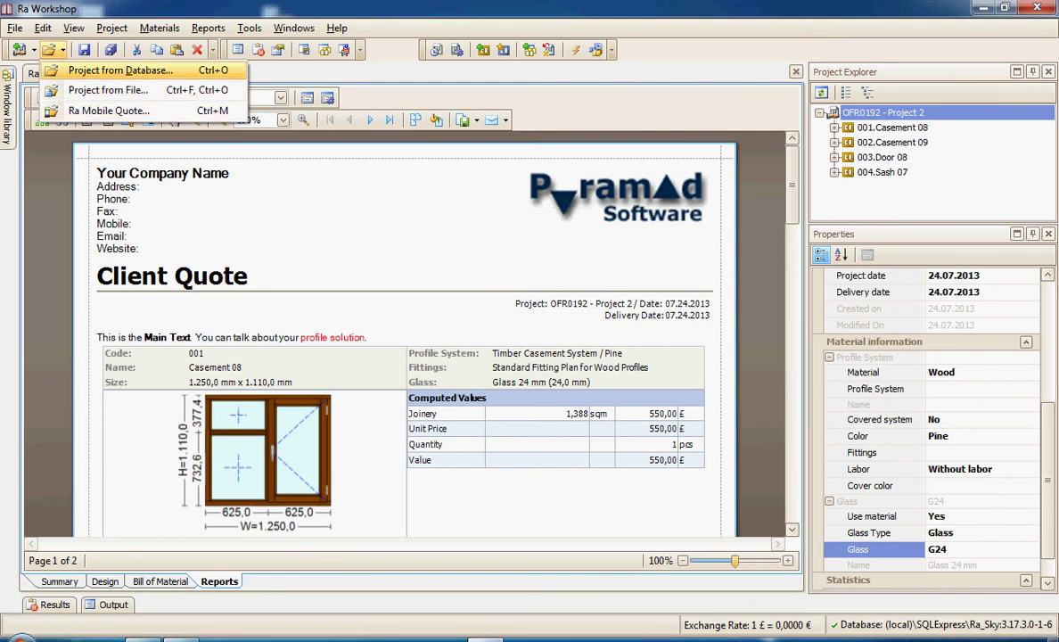
left_click(116, 70)
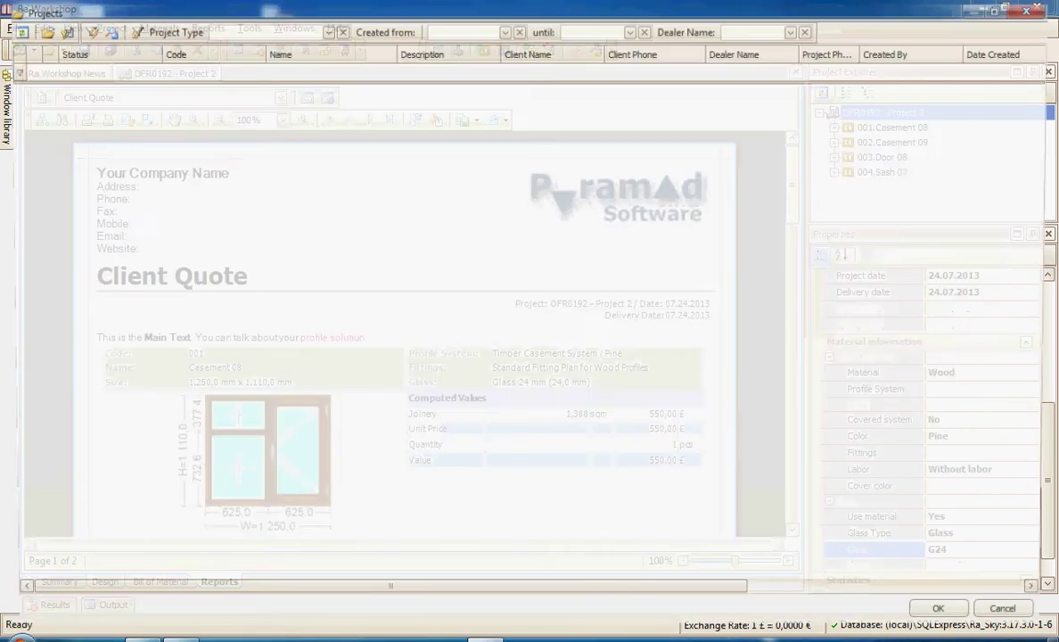
left_click(324, 28)
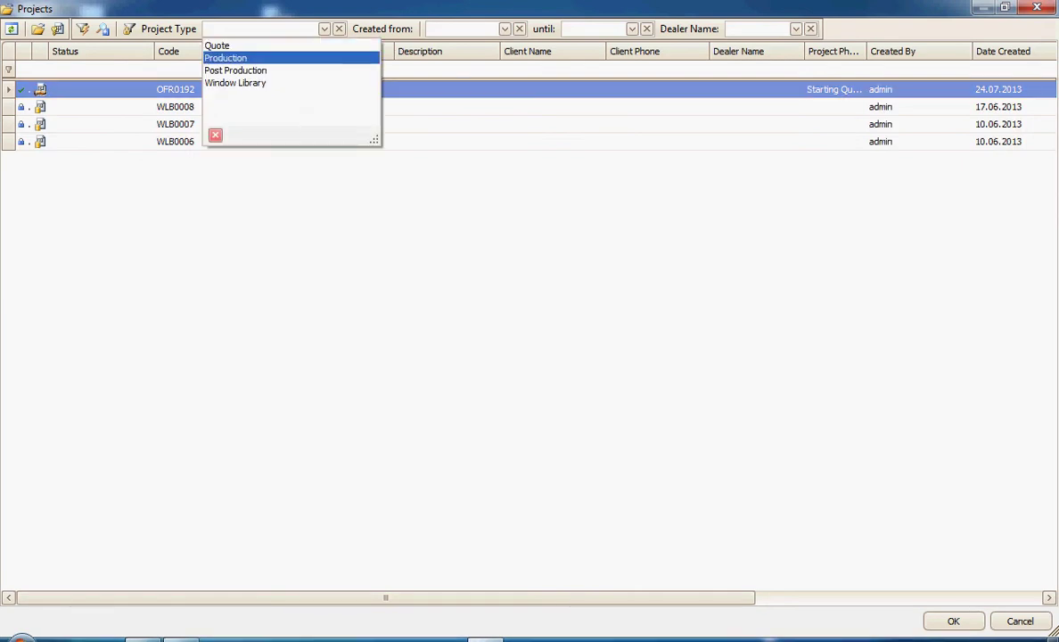
left_click(233, 82)
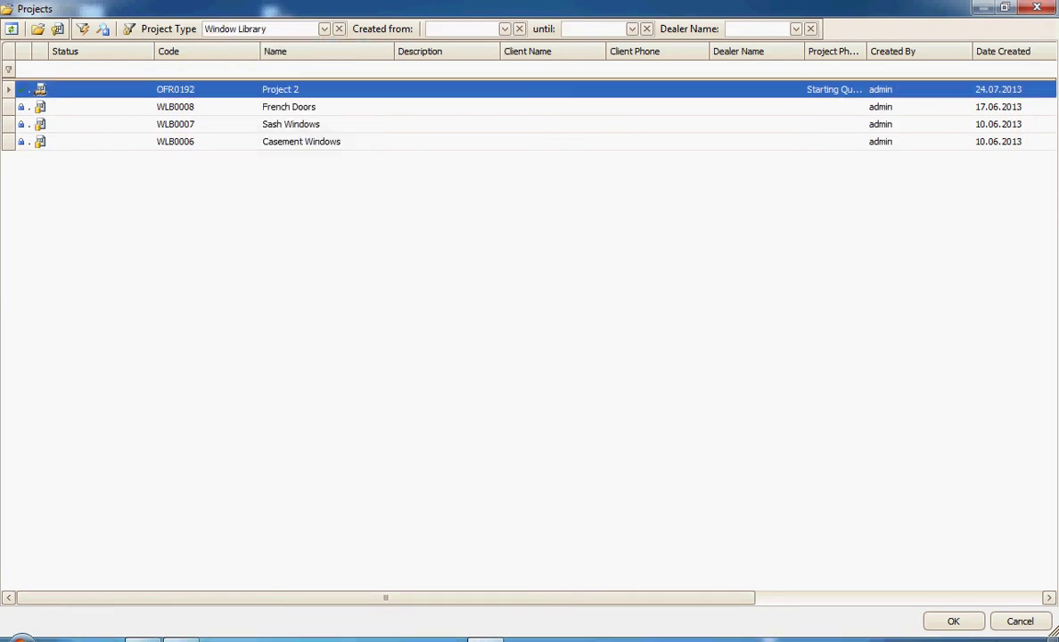
key("Down")
key("Down")
key("Down")
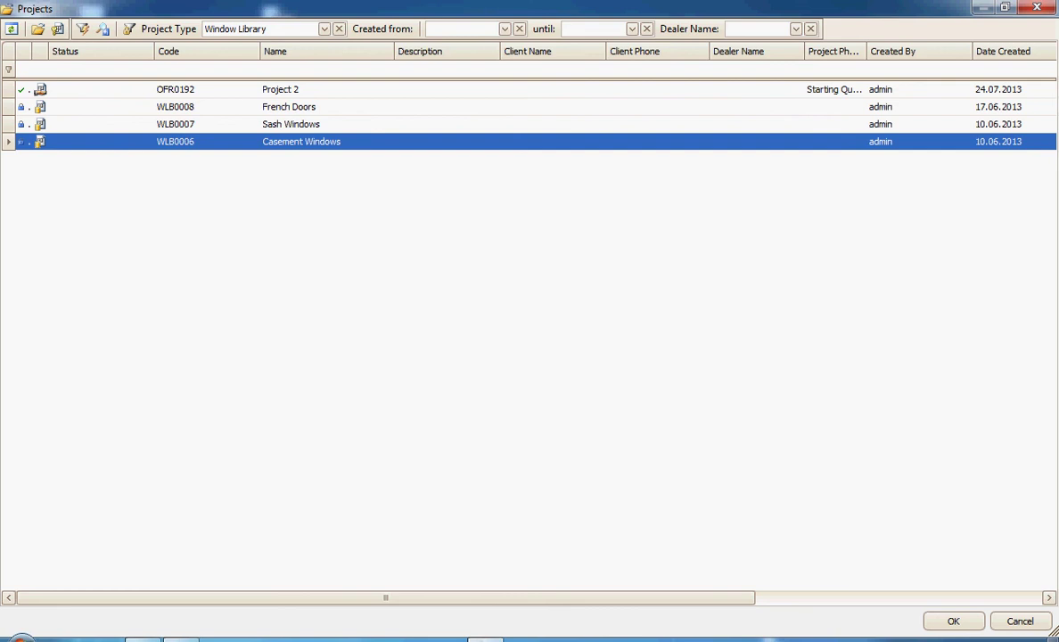
key("Escape")
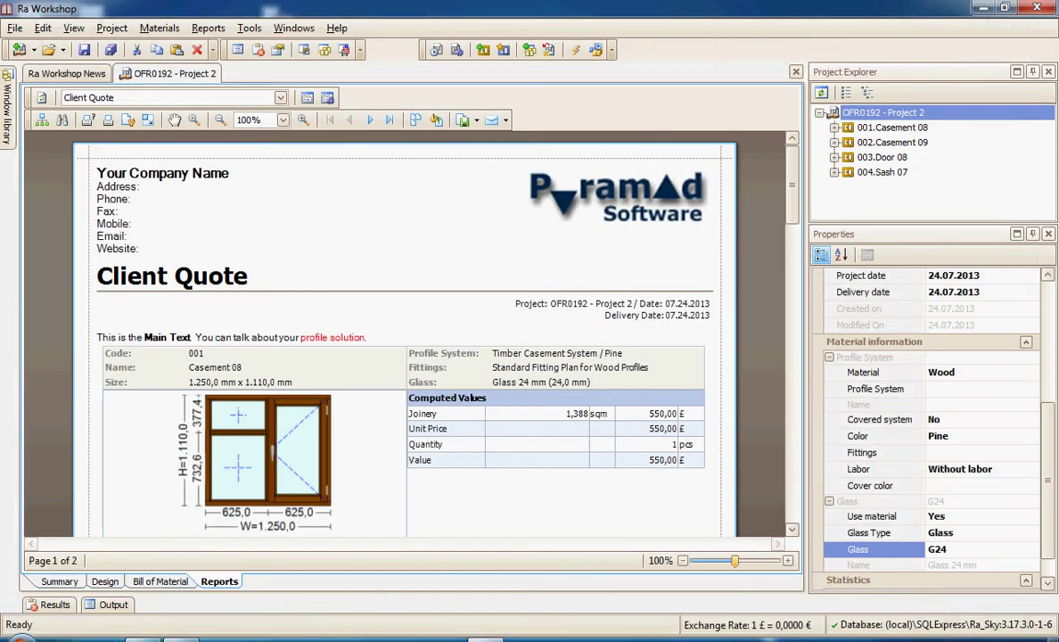
key("Return")
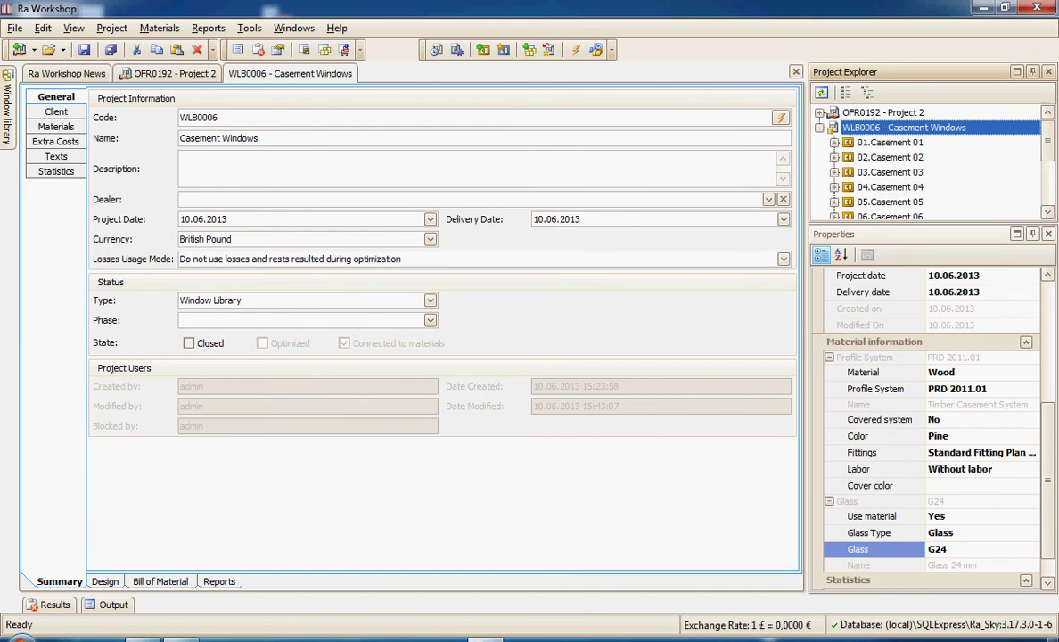
- Show the library's windows as thumbnails and scroll right to Casement 08–12
left_click(889, 142)
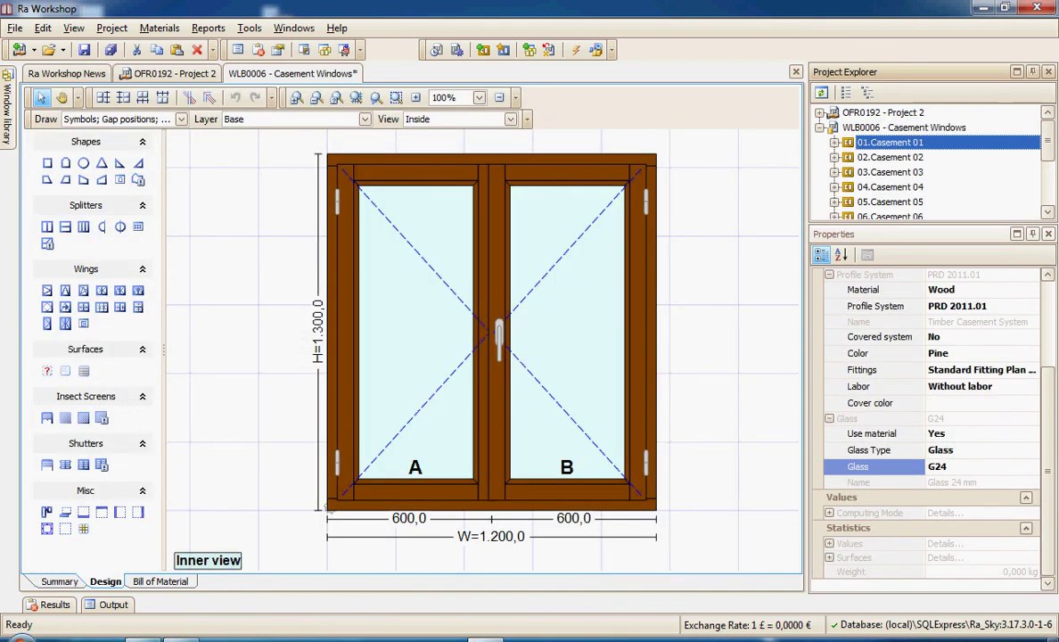
left_click(904, 127)
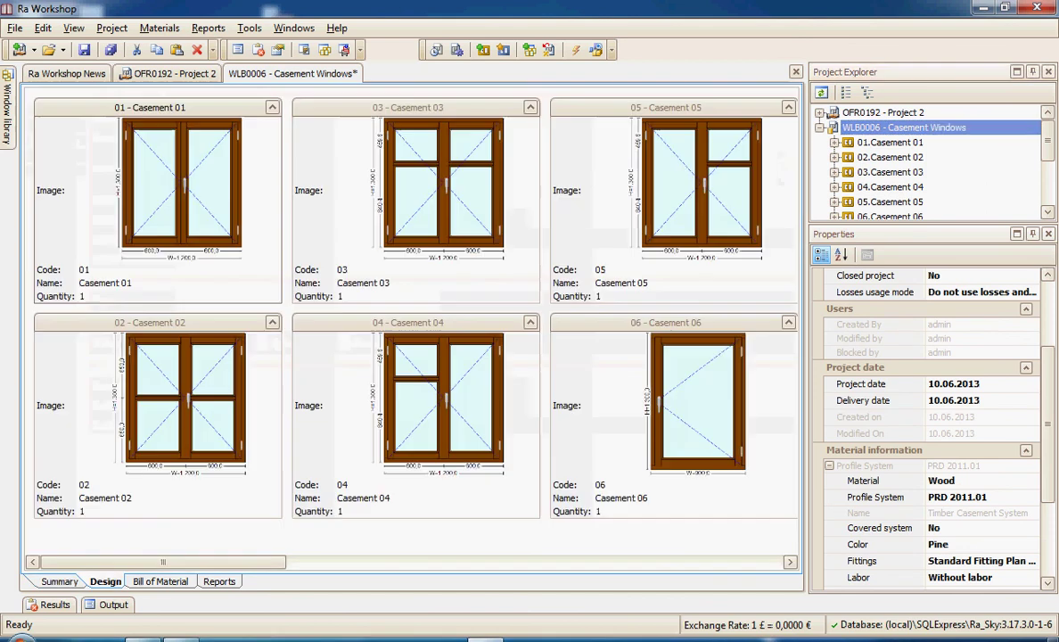
scroll(416, 311, "right", 1)
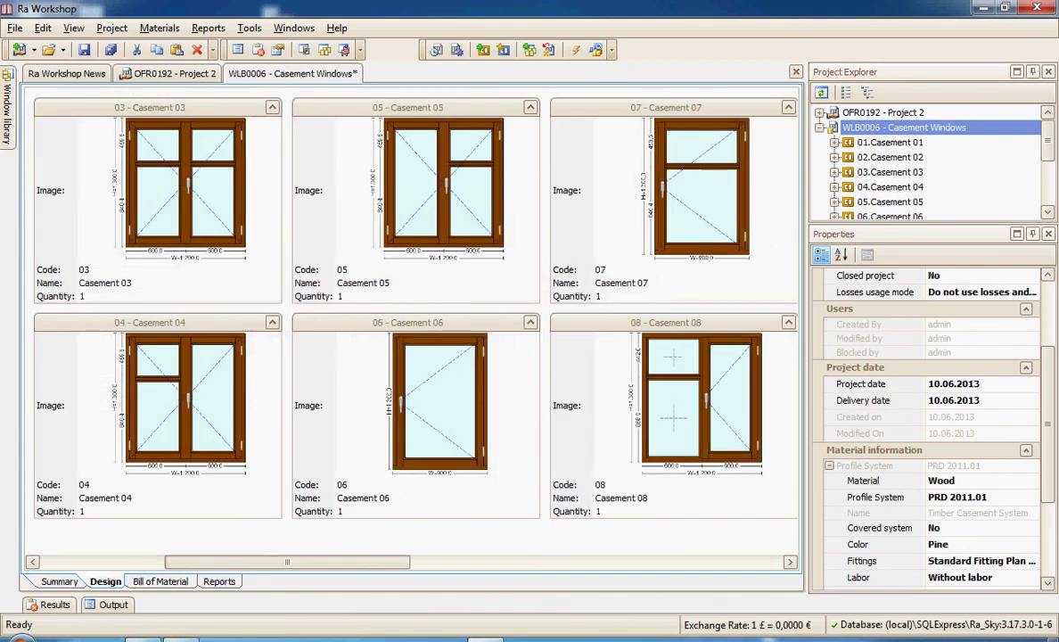
scroll(416, 312, "right", 3)
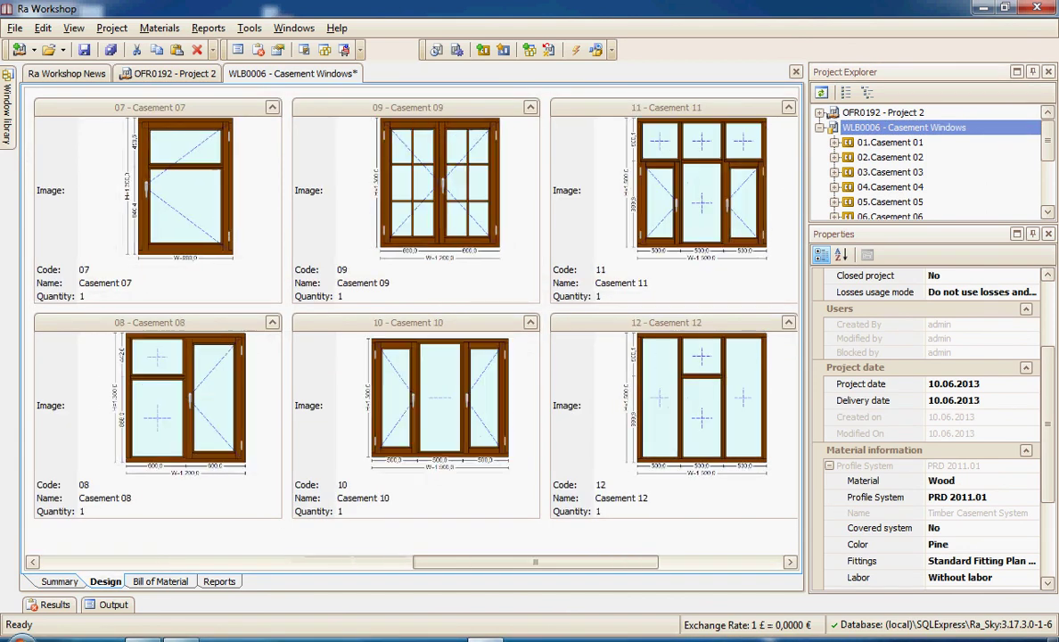
scroll(417, 311, "right", 1)
- Open Casement 11's 1.500 × 1.500 design and inspect glass pane C and the outer frame
left_click(416, 401)
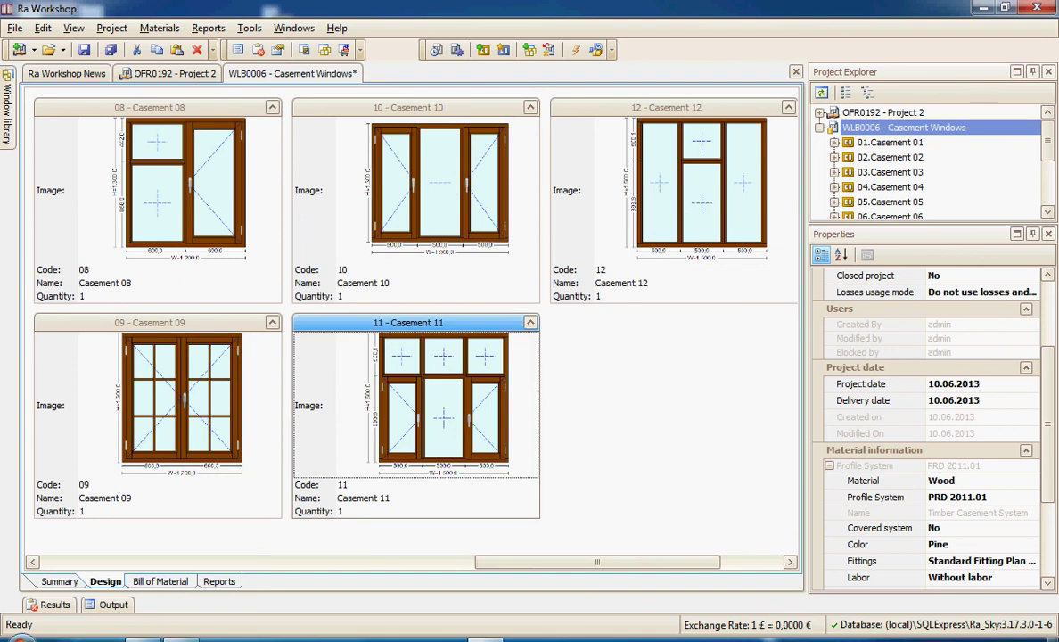
double_click(323, 508)
left_click(615, 214)
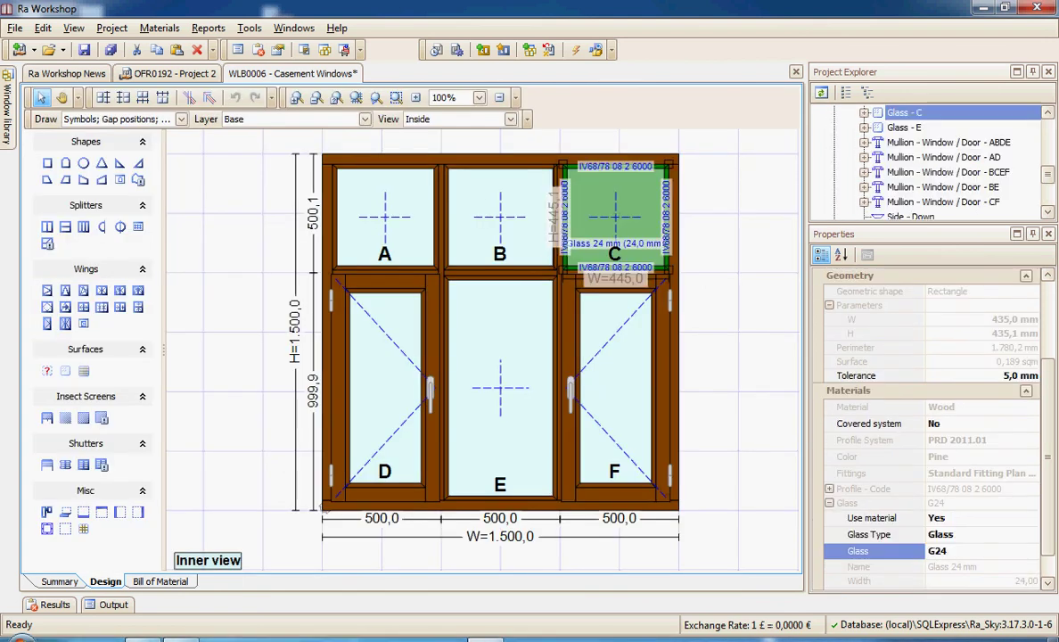
left_click(672, 214)
scroll(927, 165, "up", 2)
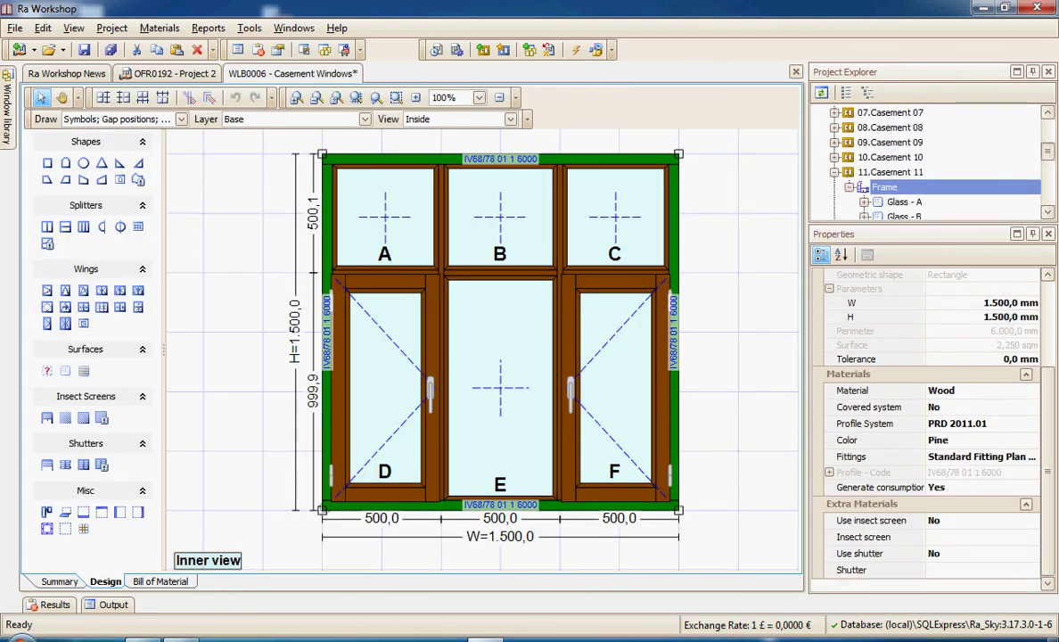
left_click(325, 509)
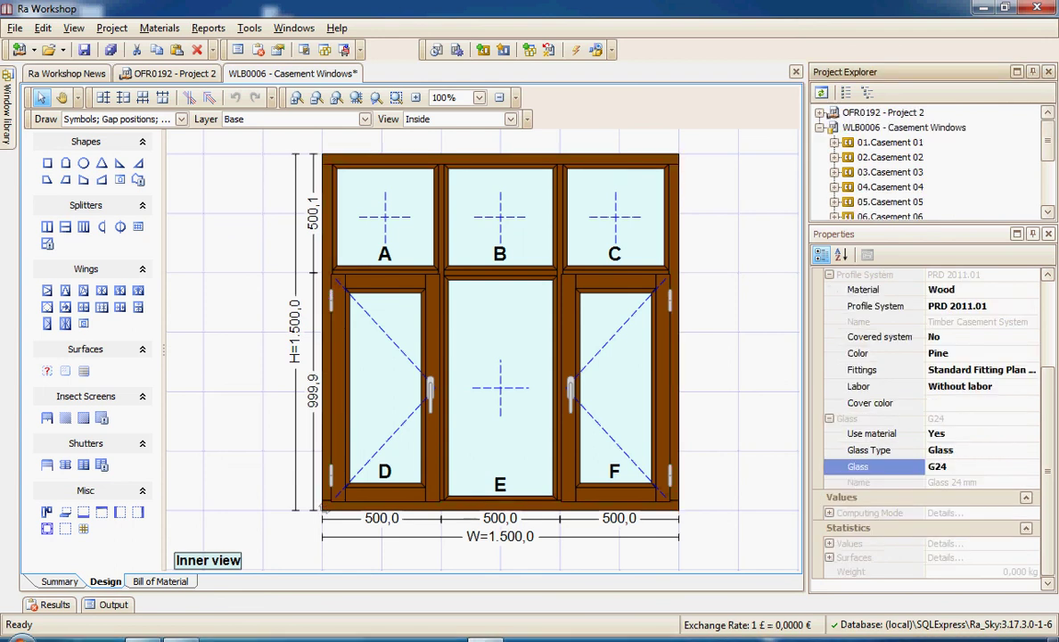